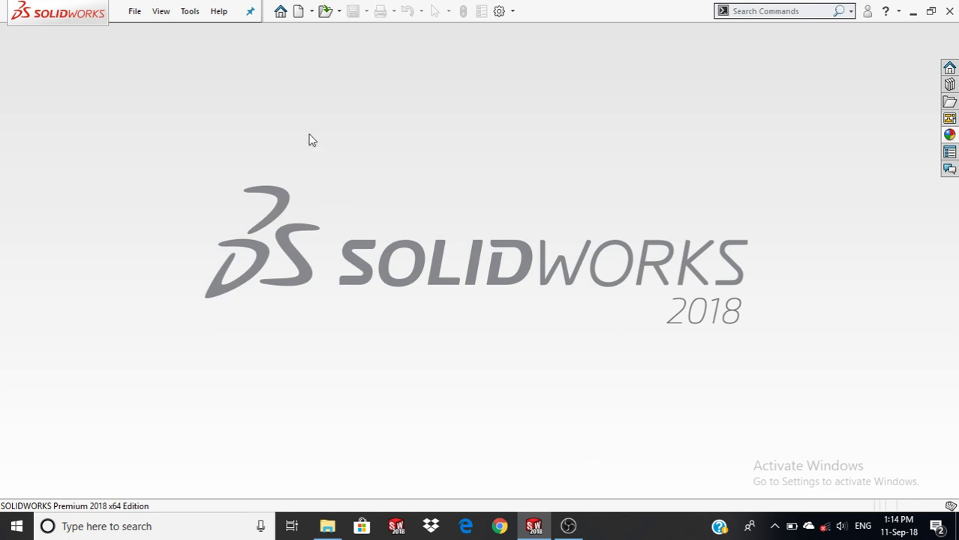
Create a new blank part document, Part2
click(299, 12)
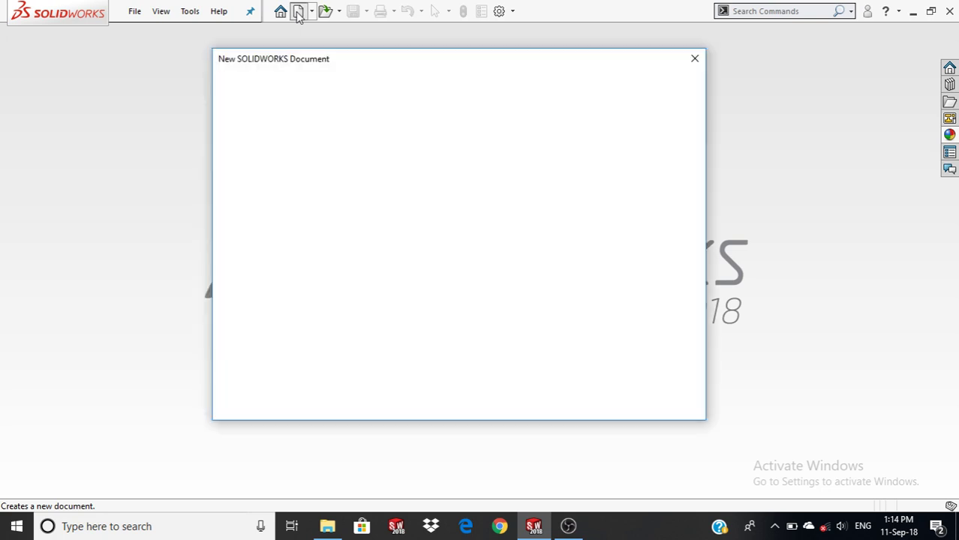
double_click(298, 190)
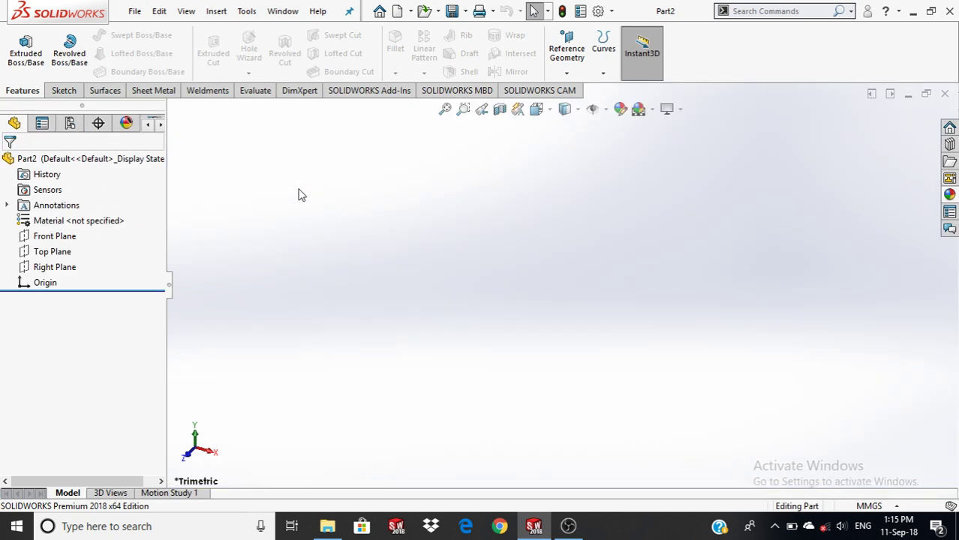
Sketch two concentric circles at the origin on the Front Plane, radii about 90.4 and 118.7 mm
click(67, 239)
click(78, 212)
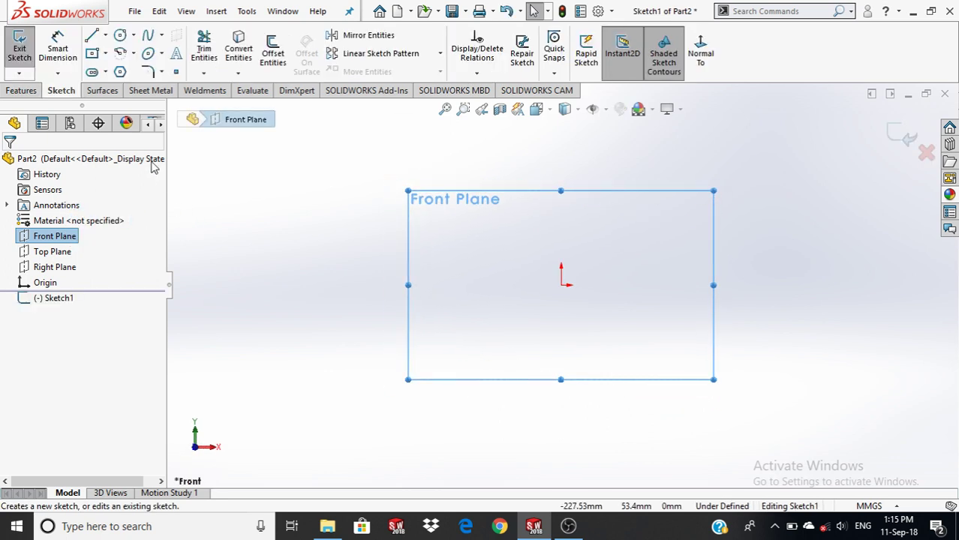
click(120, 38)
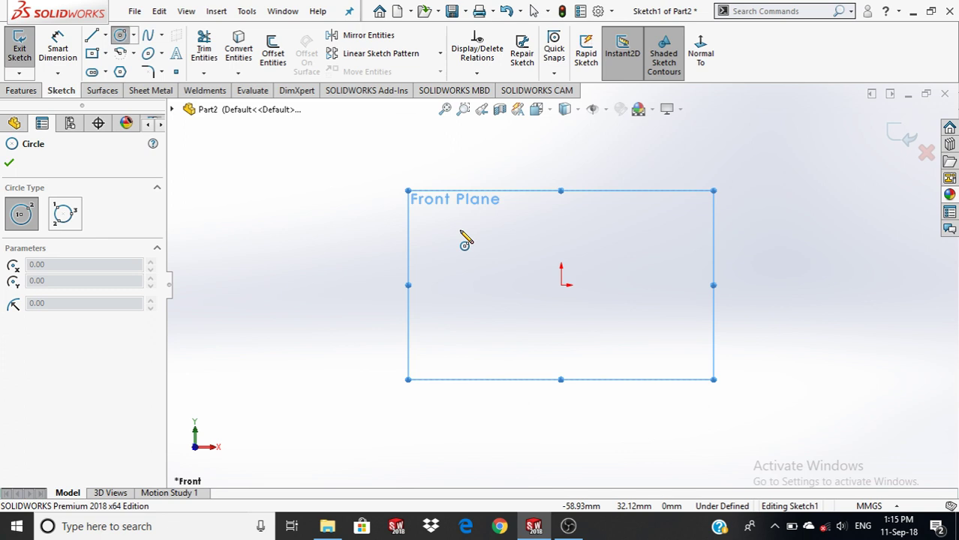
click(561, 285)
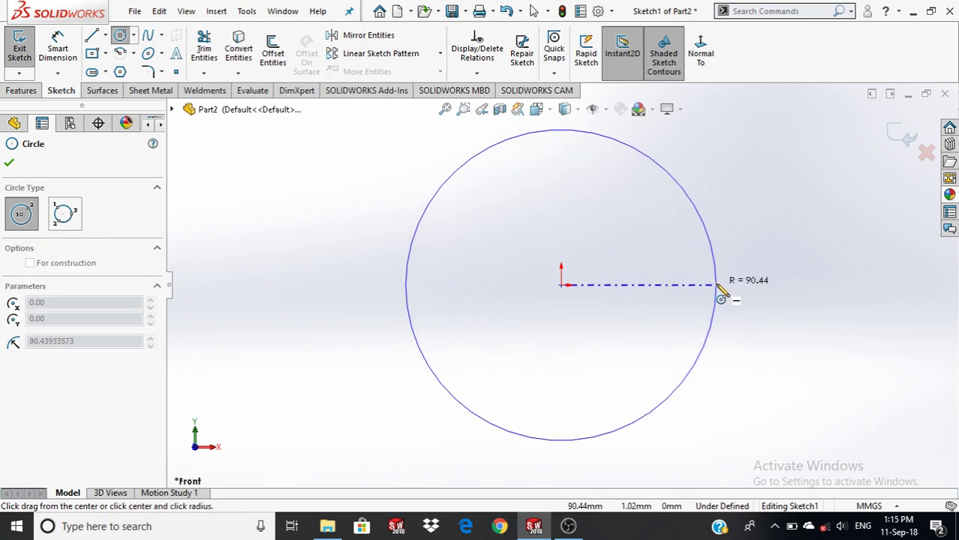
click(719, 289)
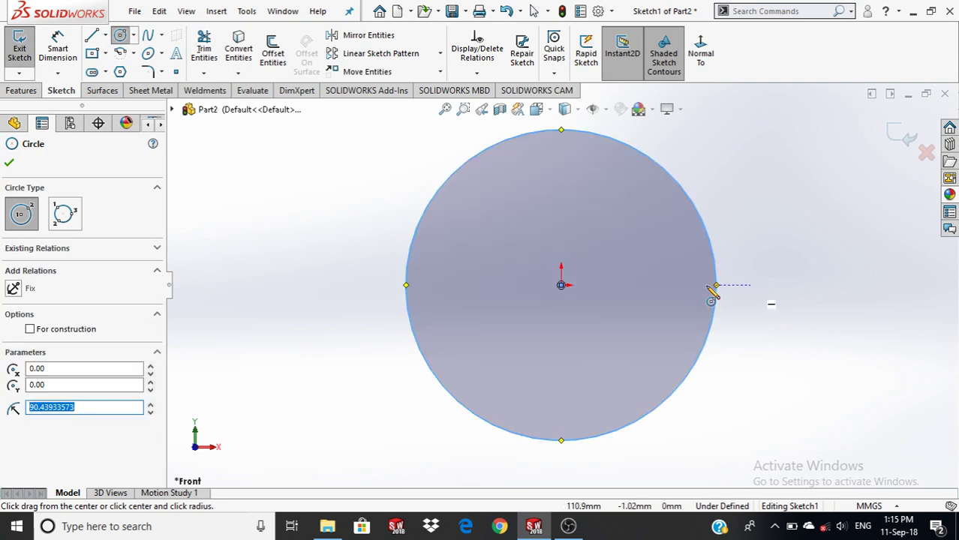
click(561, 285)
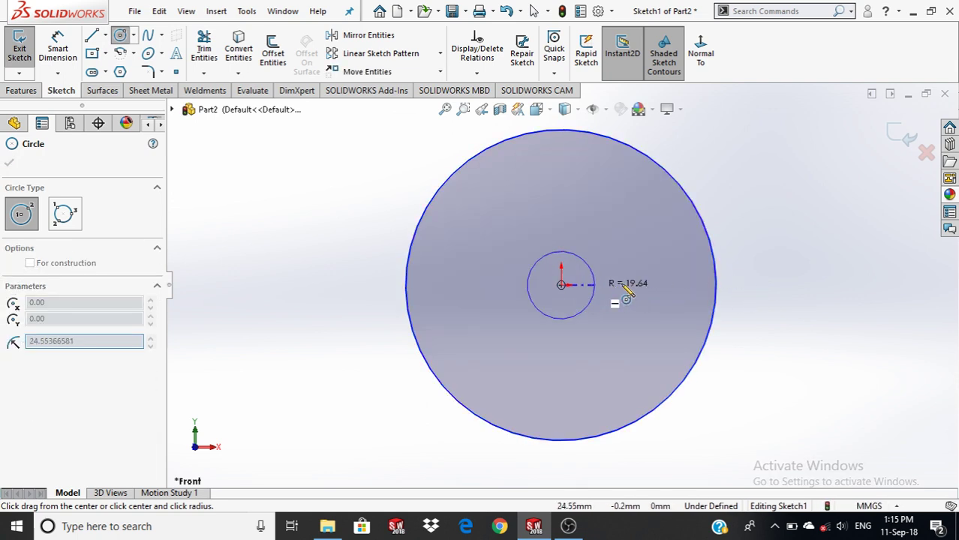
click(764, 292)
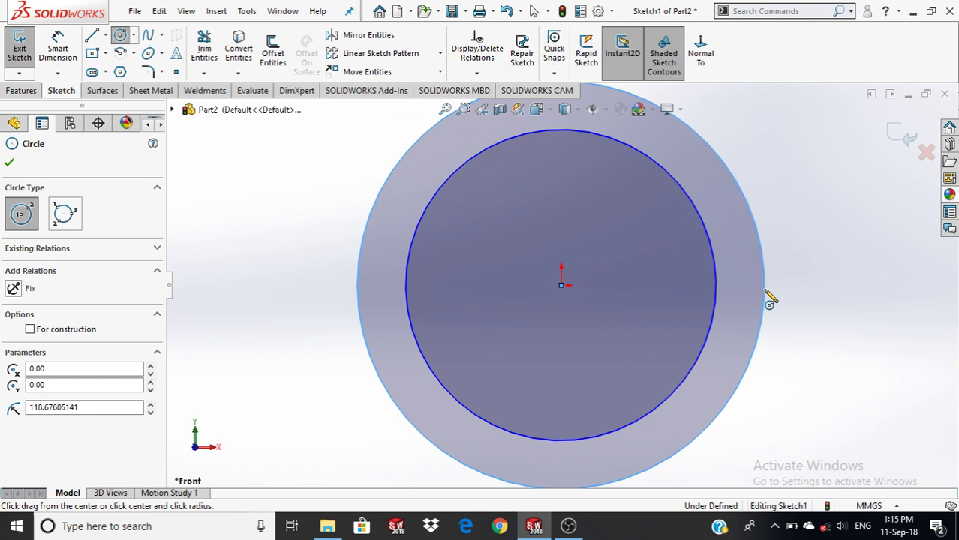
Dimension the outer circle to Ø100 mm and the inner circle to Ø83 mm
right_drag(767, 289, 769, 174)
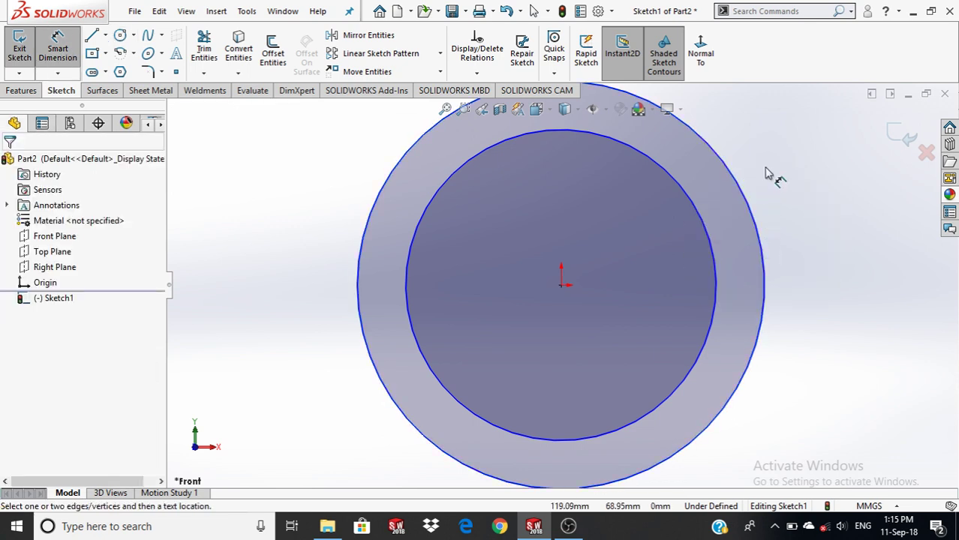
click(757, 221)
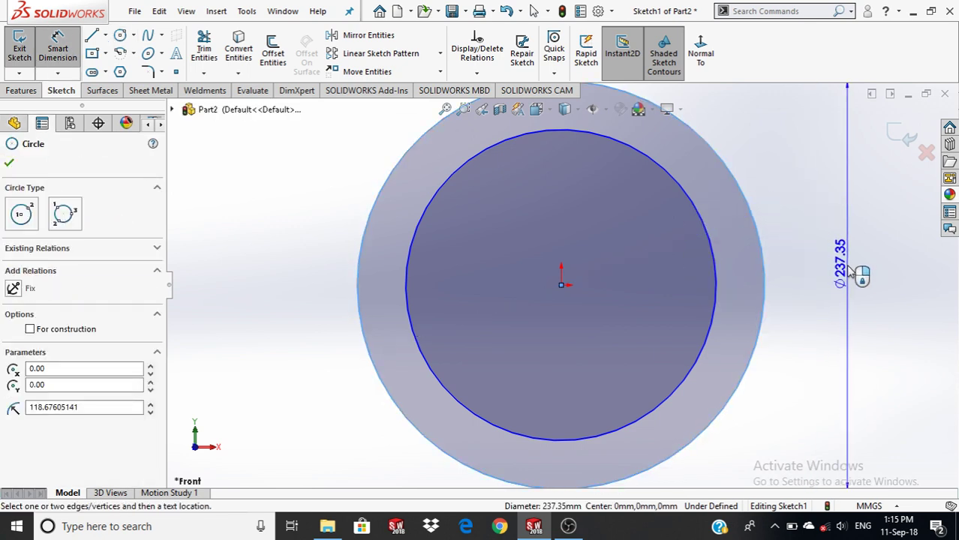
click(849, 271)
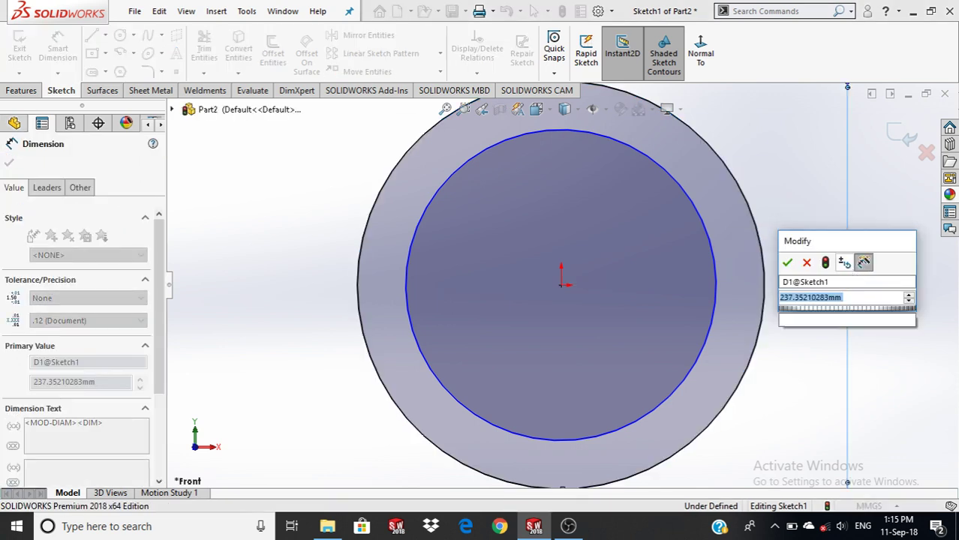
text(100)
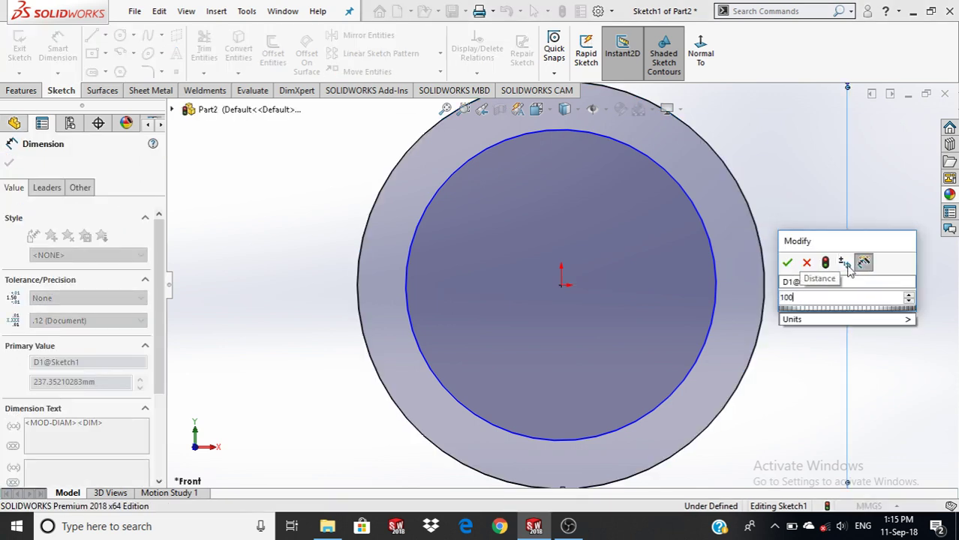
key(Return)
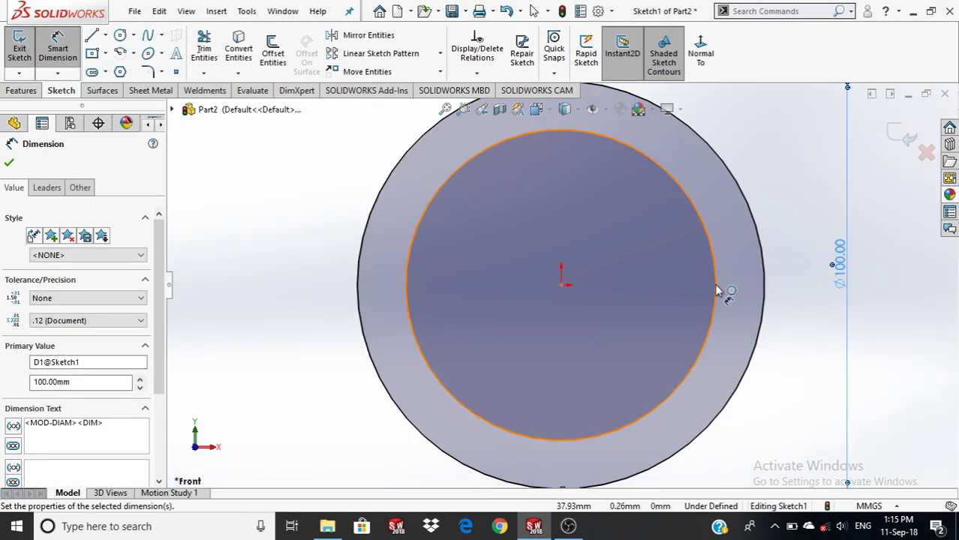
click(716, 291)
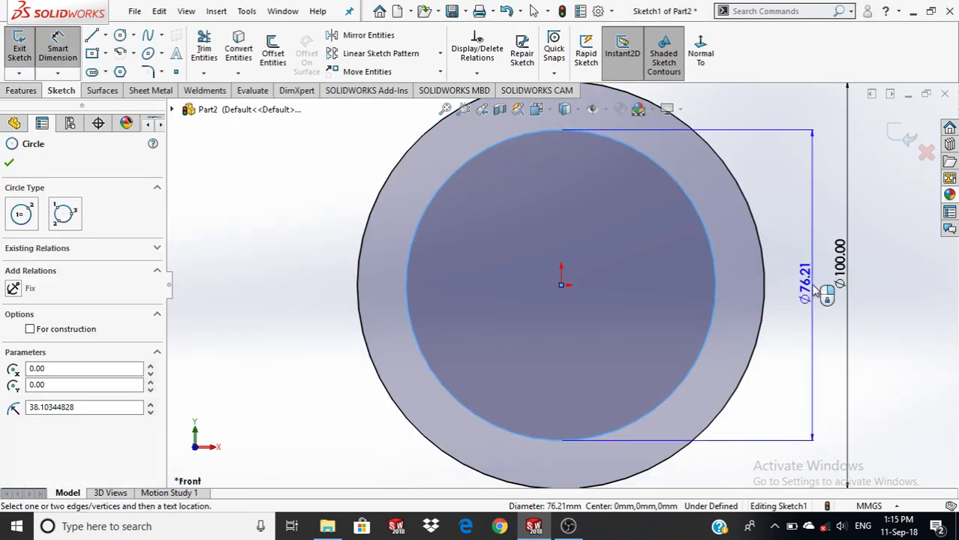
click(825, 295)
key(Return)
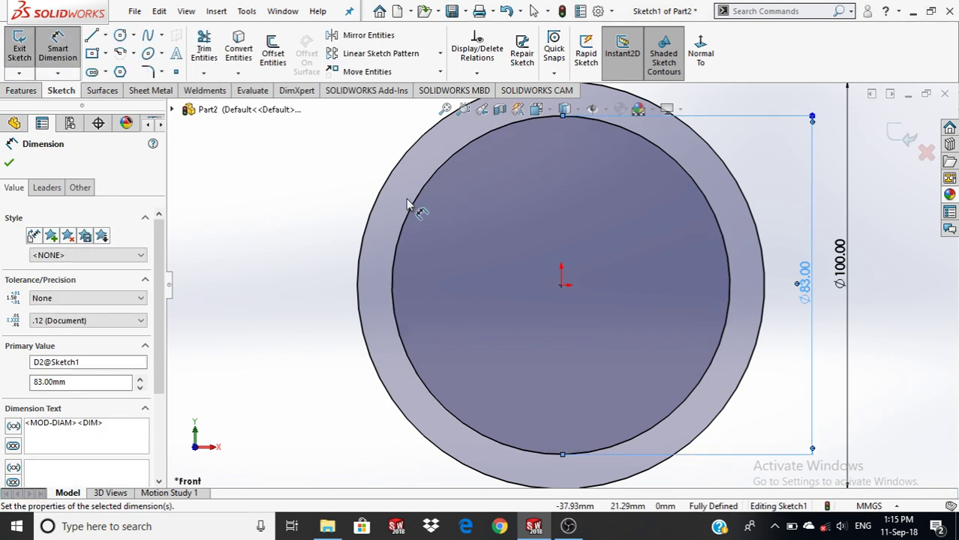
Draw a horizontal centerline through the origin spanning both circles
click(108, 35)
click(130, 68)
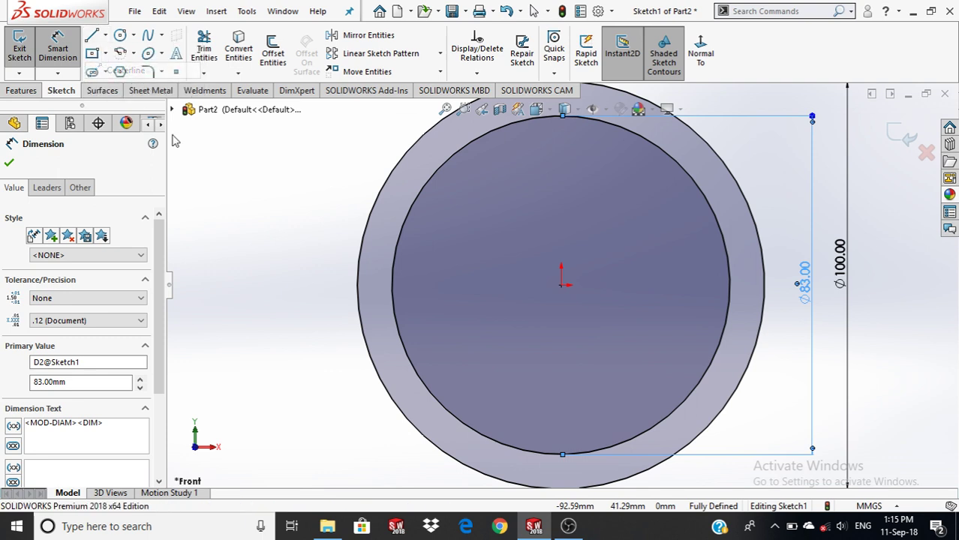
click(325, 284)
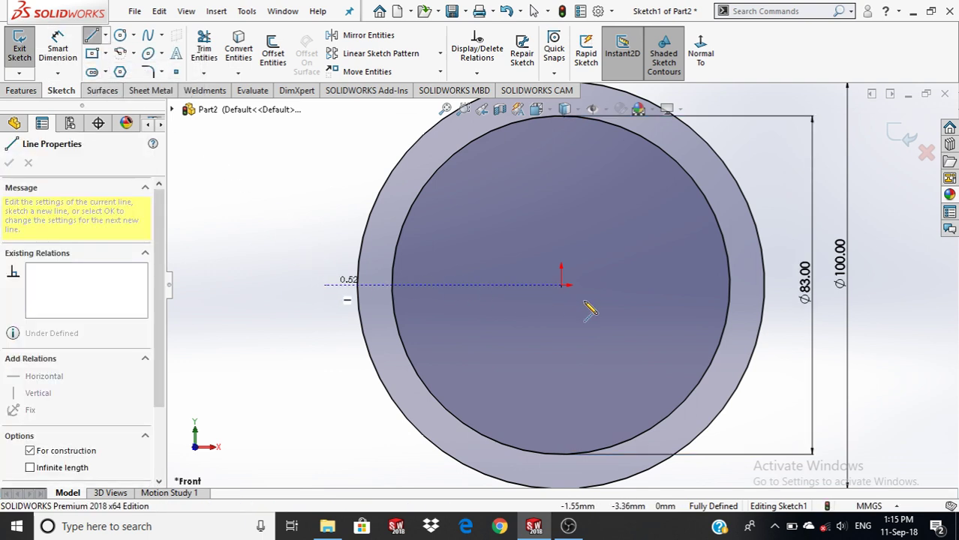
click(780, 285)
key(Escape)
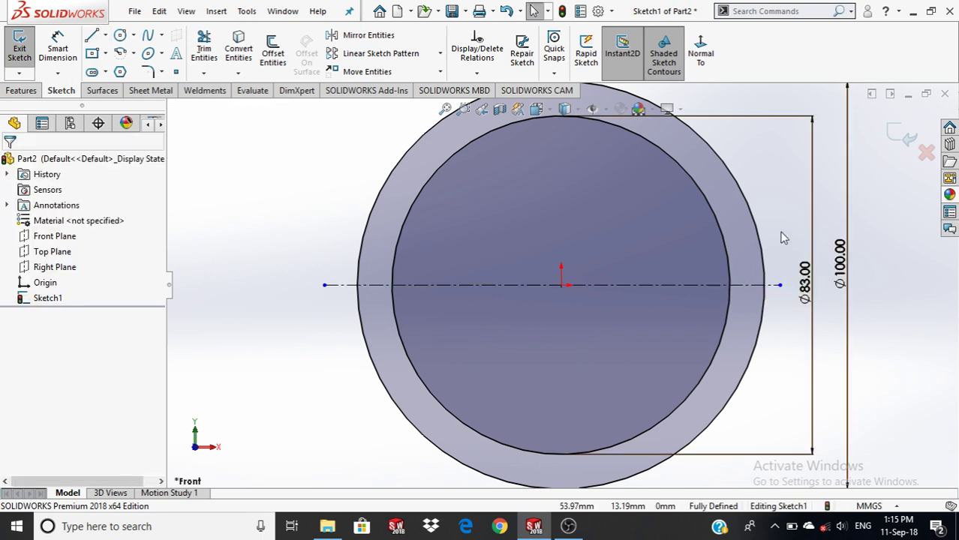
Draw a vertical centerline through the origin extending beyond the outer circle
click(105, 35)
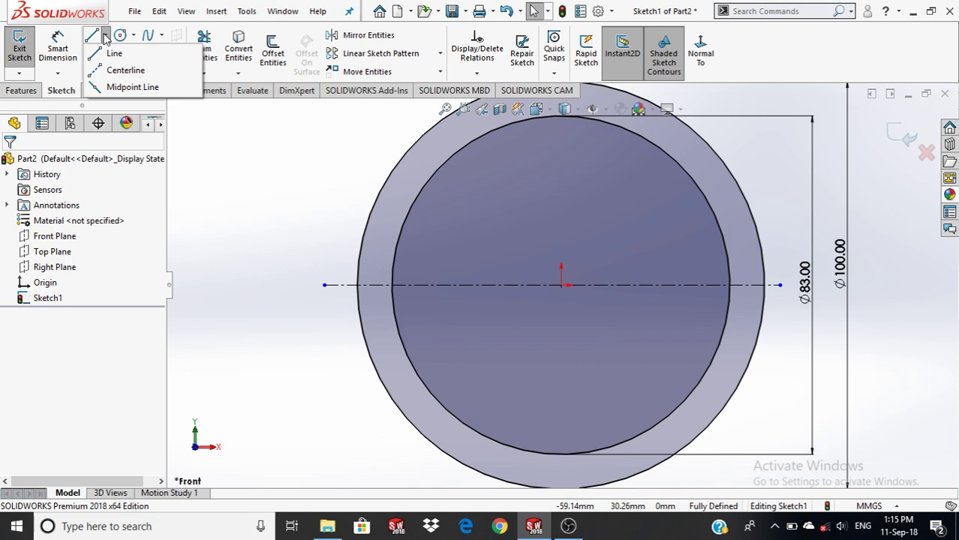
click(111, 71)
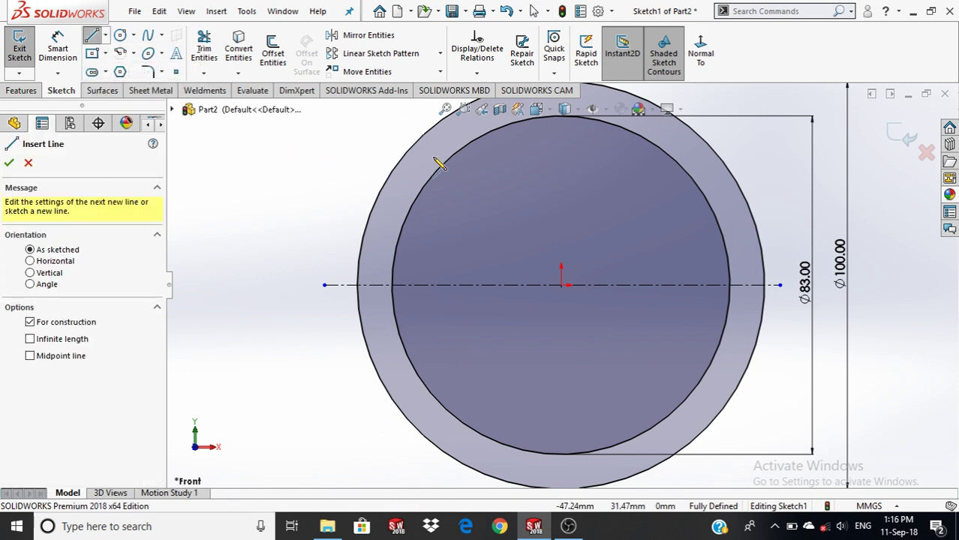
key(z)
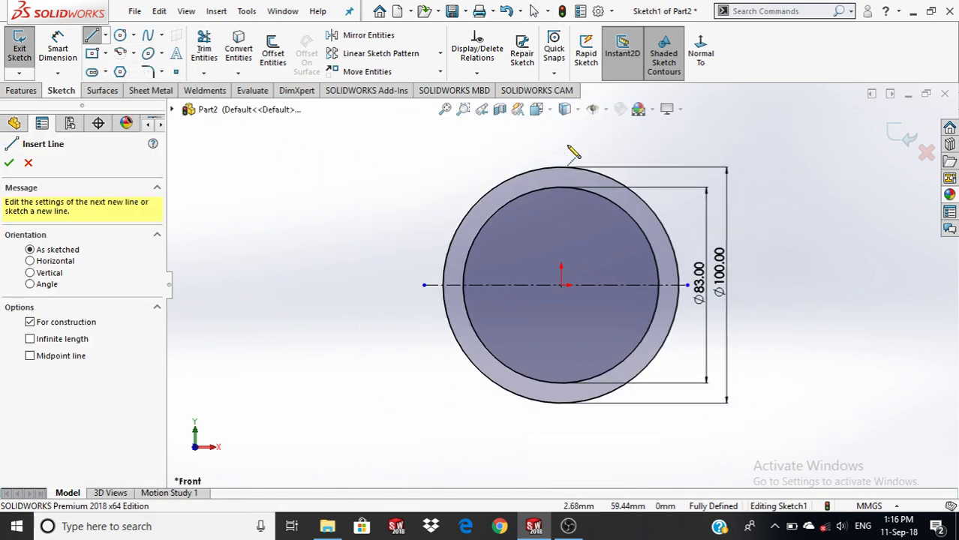
click(561, 146)
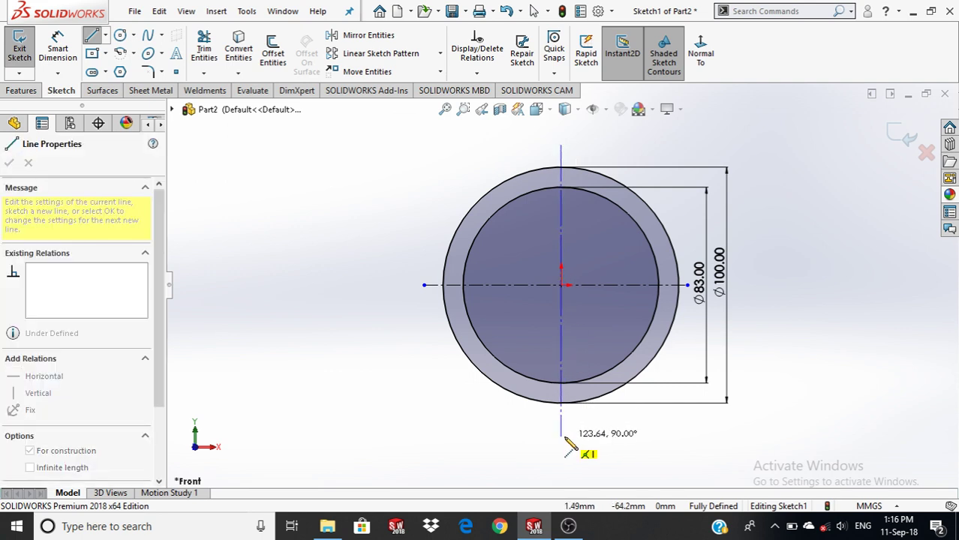
click(564, 440)
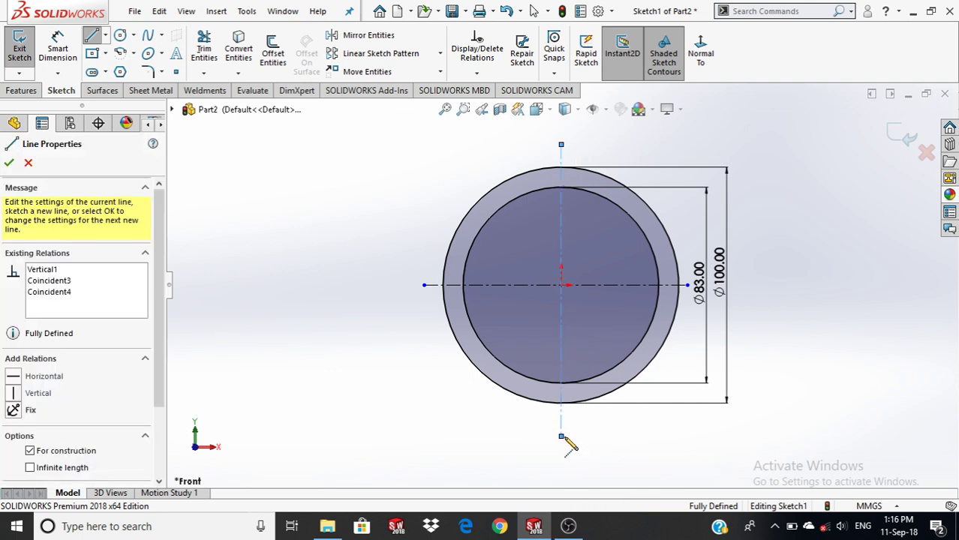
key(Escape)
key(Escape)
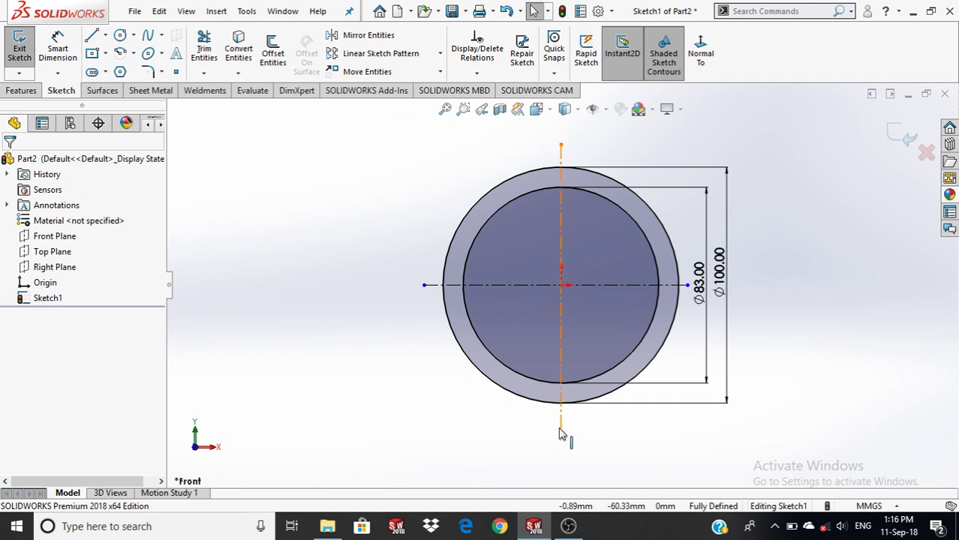
click(560, 420)
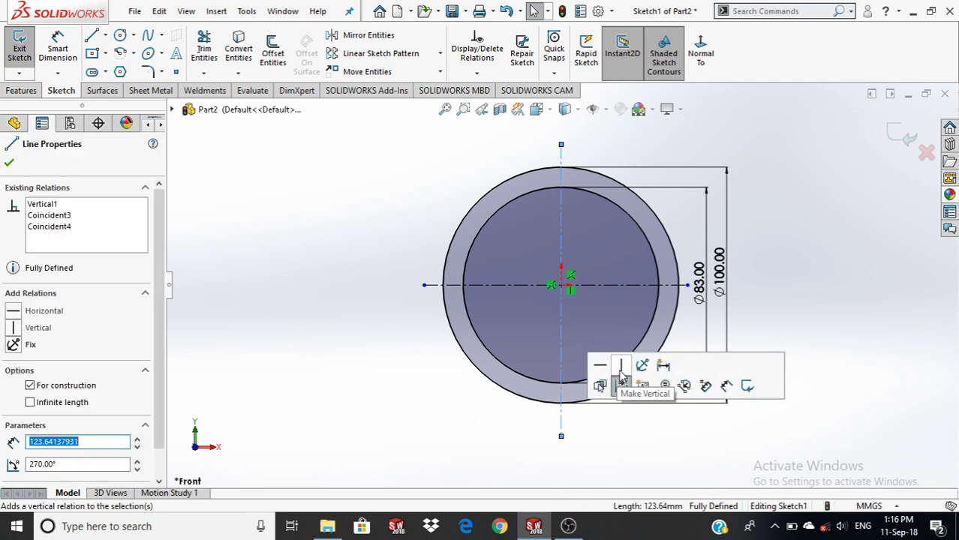
click(616, 426)
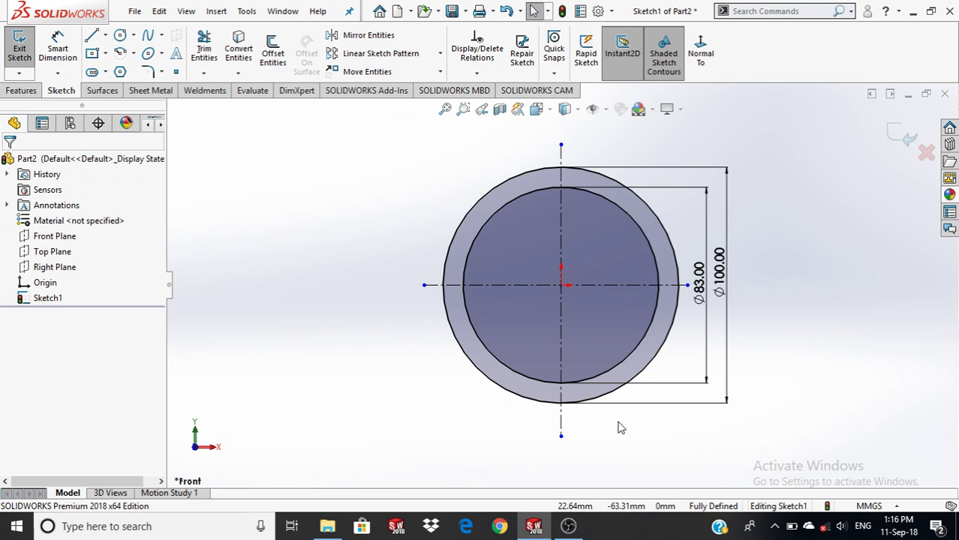
scroll(575, 304, up, 3)
scroll(575, 304, up, 1)
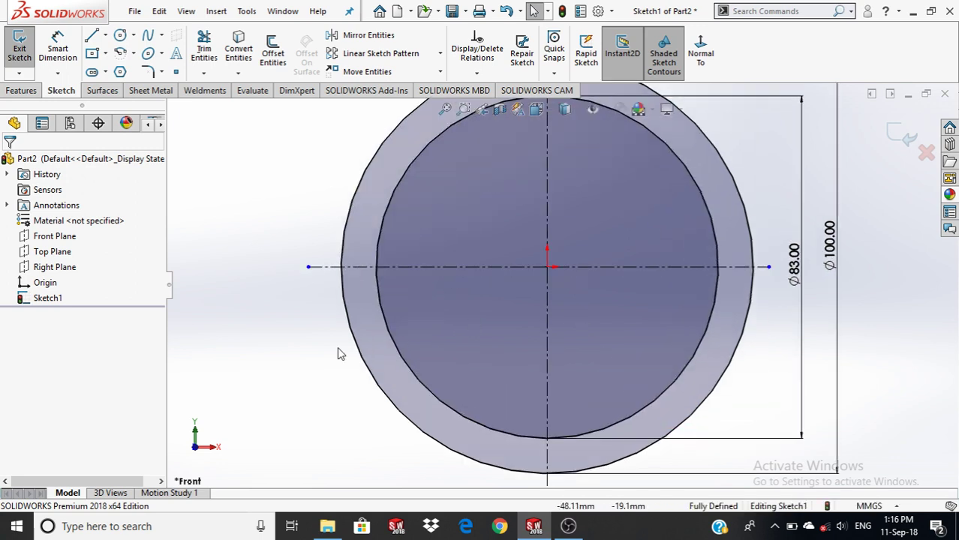
Draw two sloped lines from a point on the vertical centerline down to the inner circle
click(92, 37)
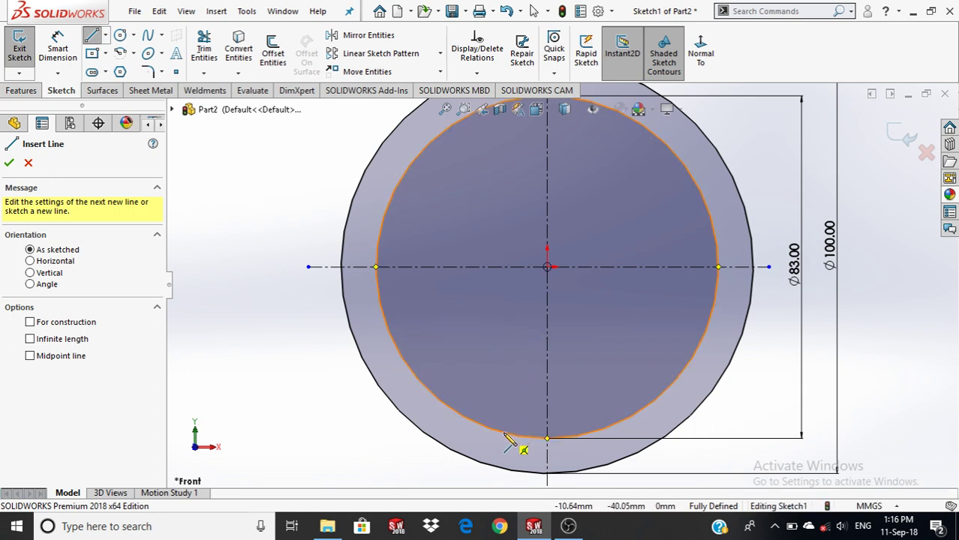
click(547, 306)
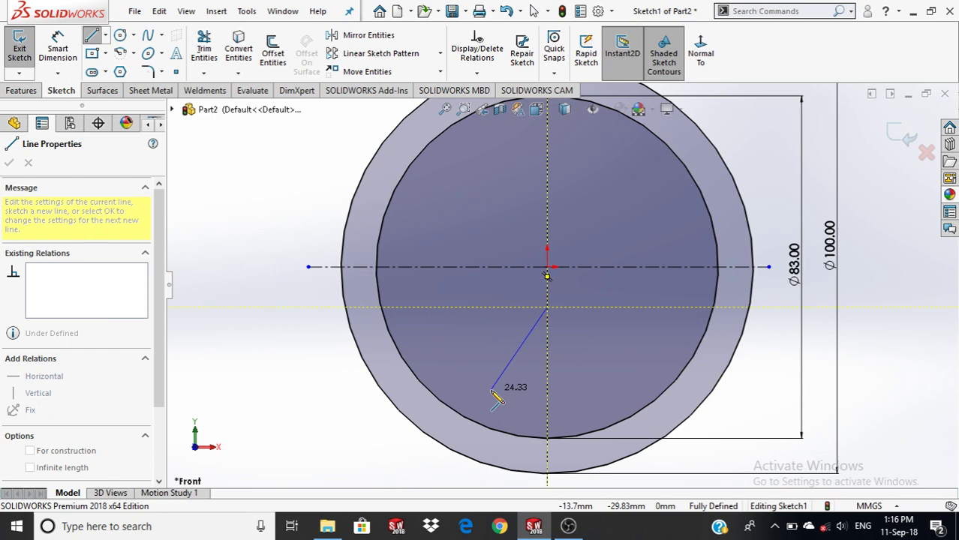
click(497, 433)
key(Escape)
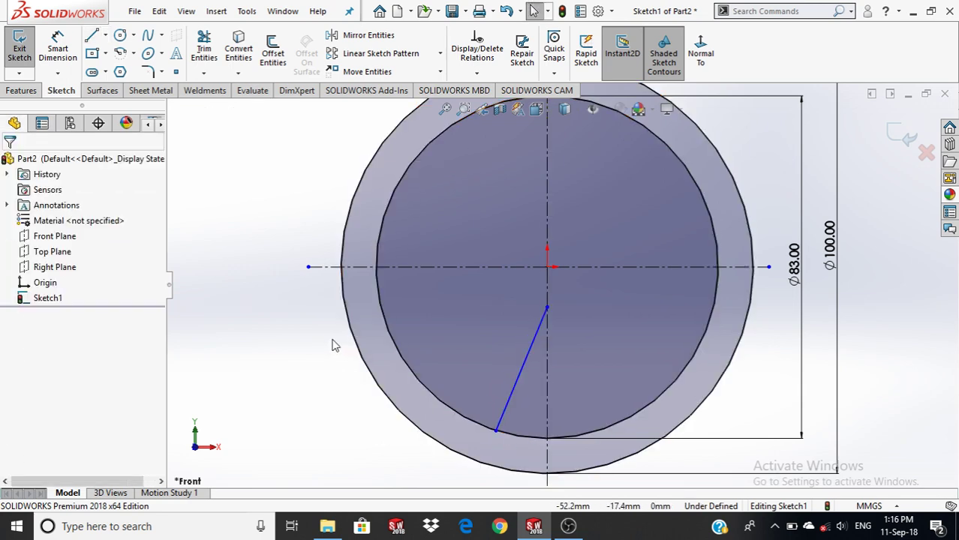
right_drag(285, 347, 246, 357)
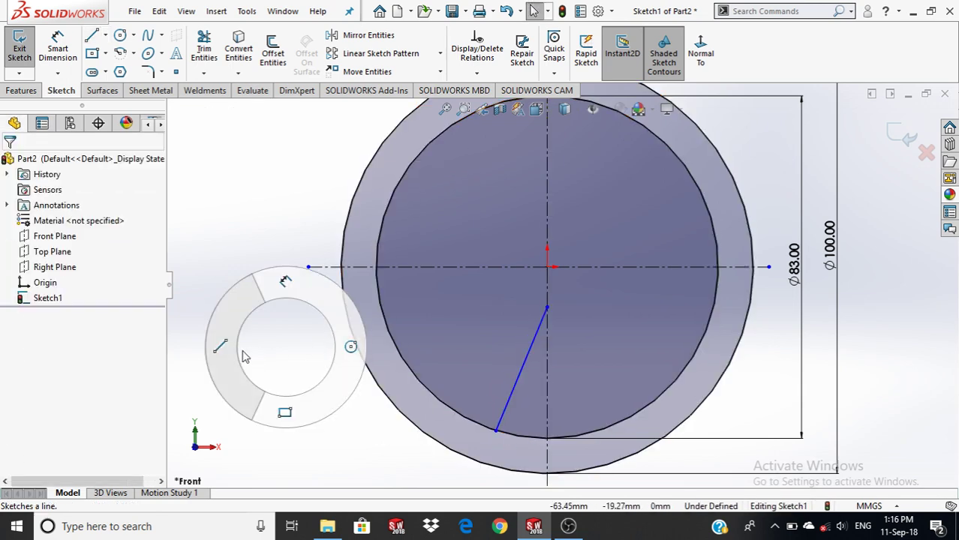
click(570, 343)
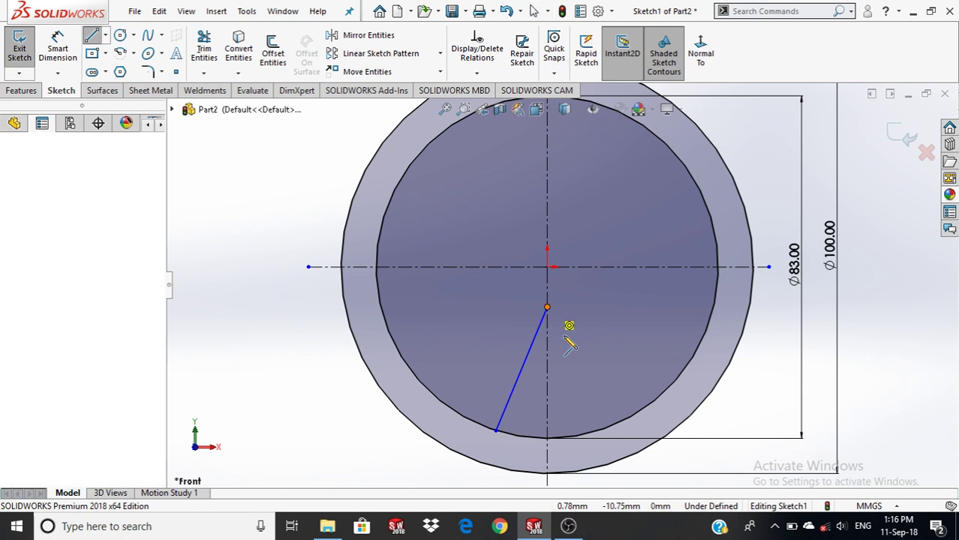
click(592, 435)
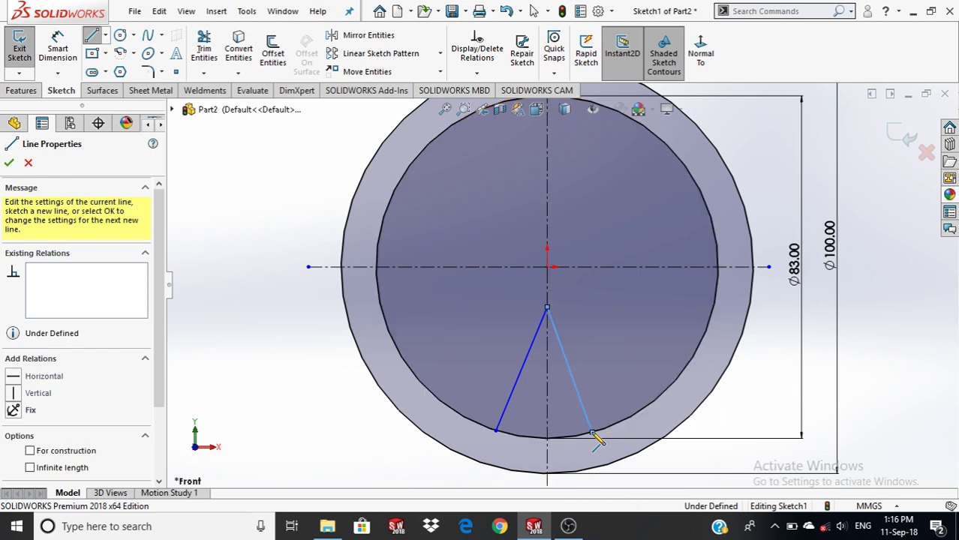
key(Escape)
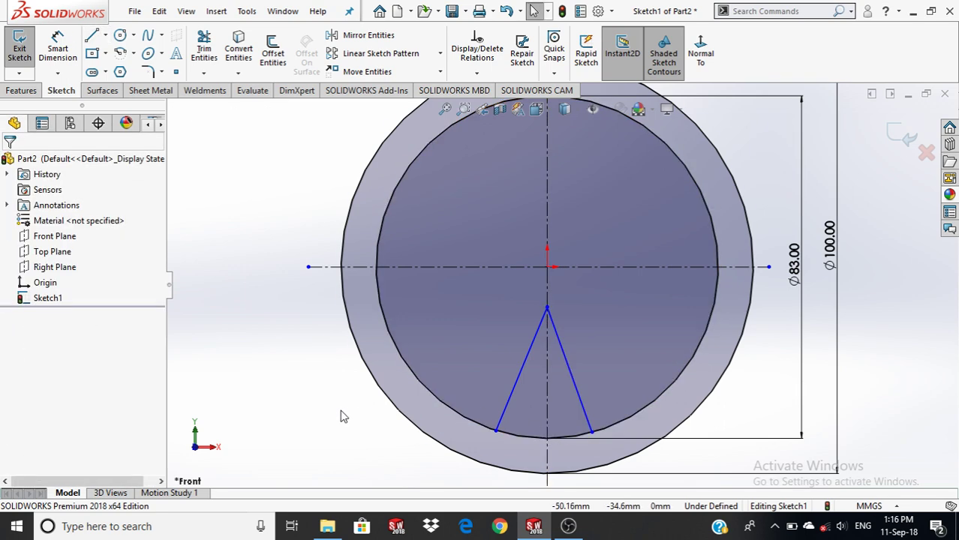
Make the two V lines symmetric about the vertical centerline
click(539, 339)
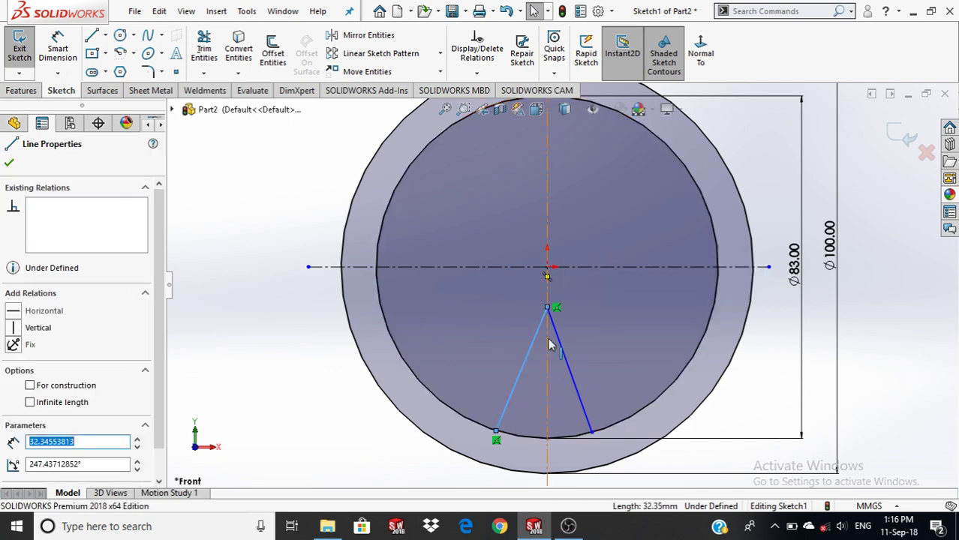
ctrl+click(559, 345)
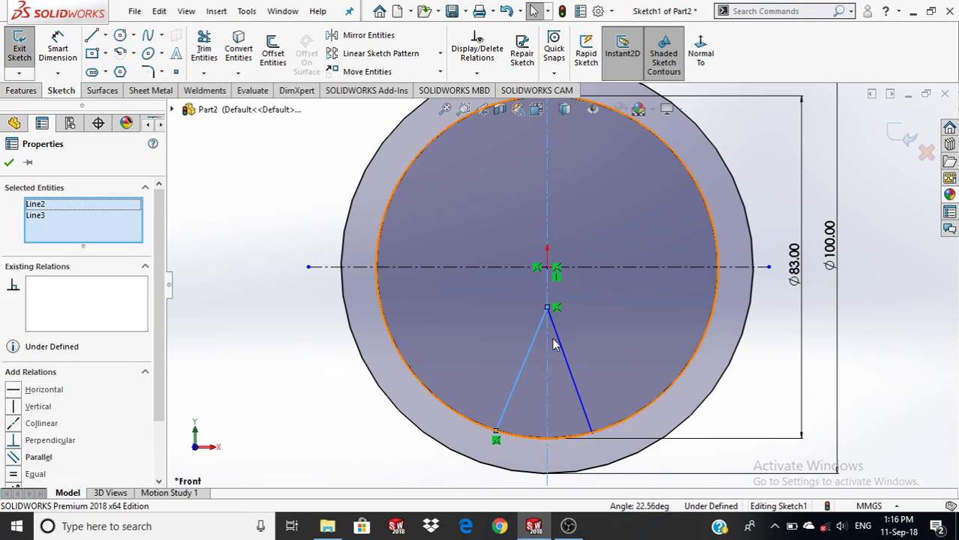
ctrl+click(557, 341)
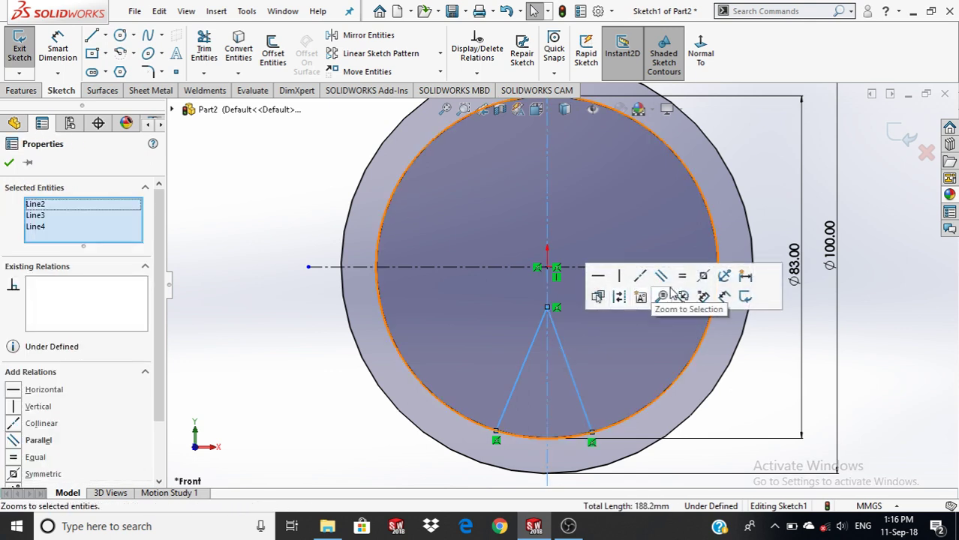
click(703, 278)
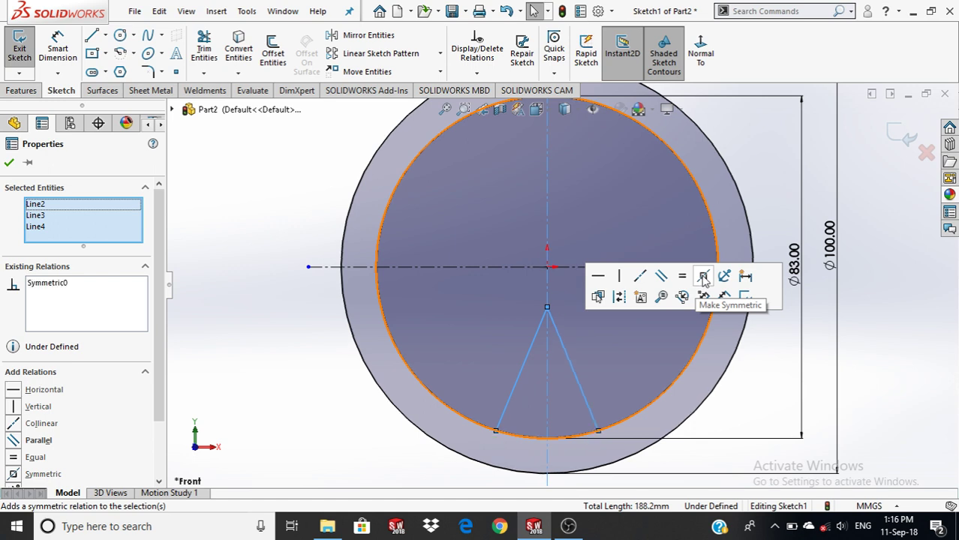
click(772, 351)
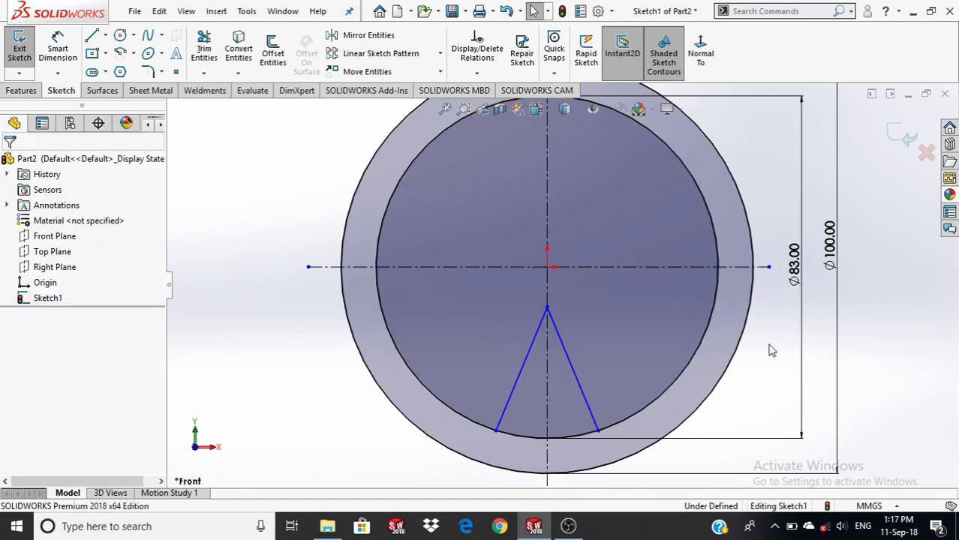
Dimension the opening angle between the two V lines as 48°
right_drag(771, 293, 775, 239)
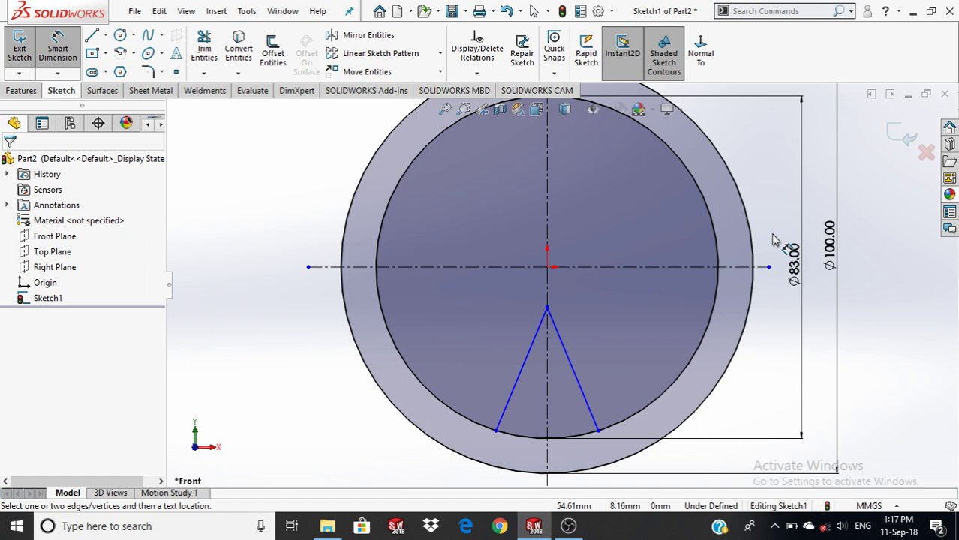
click(534, 357)
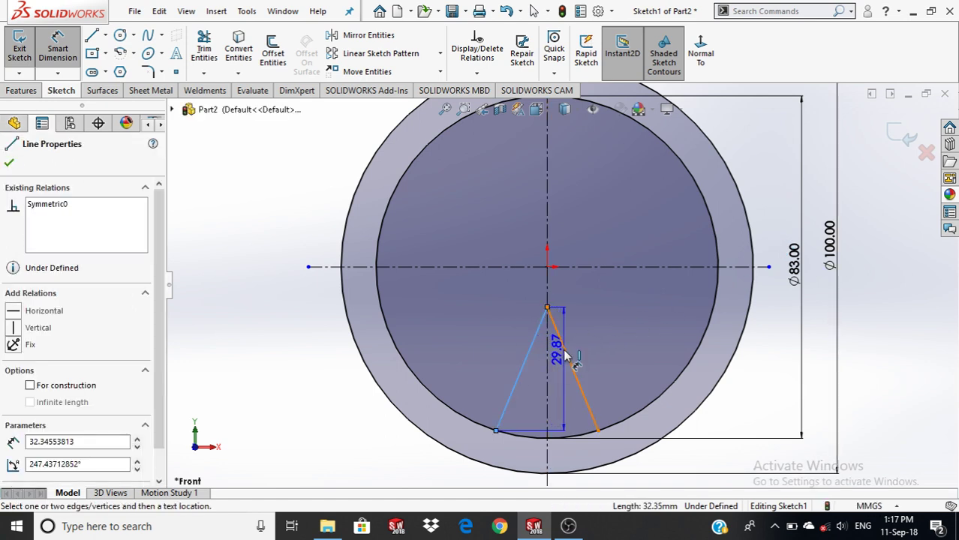
click(566, 352)
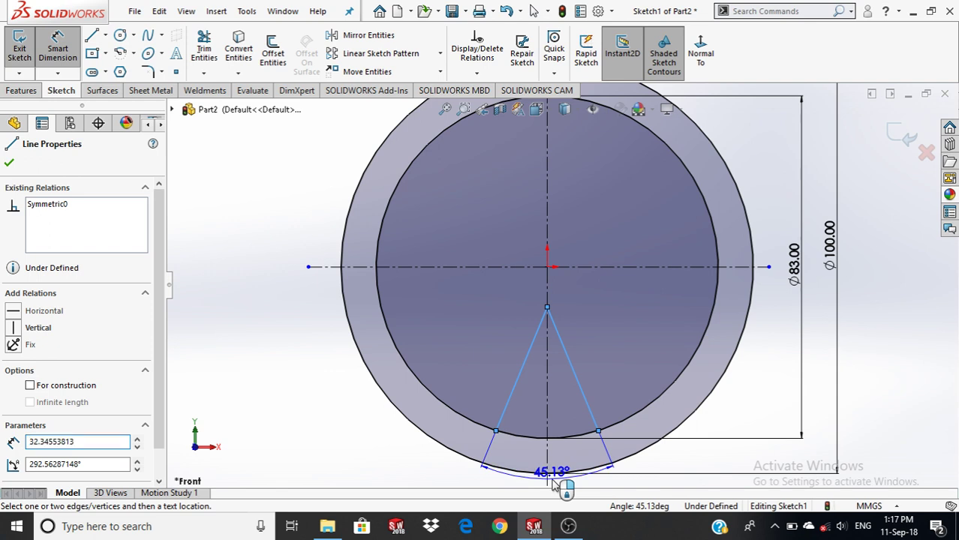
key(f)
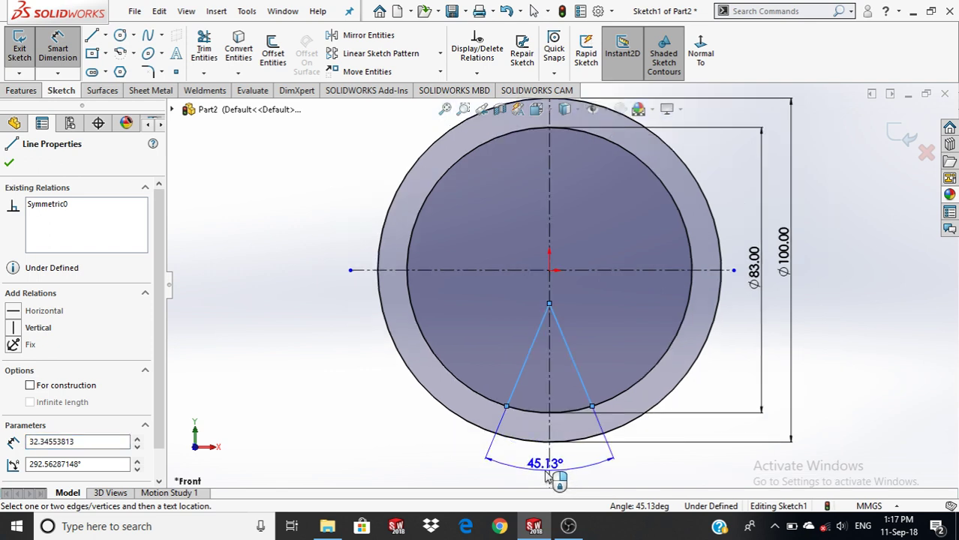
click(547, 477)
text(48)
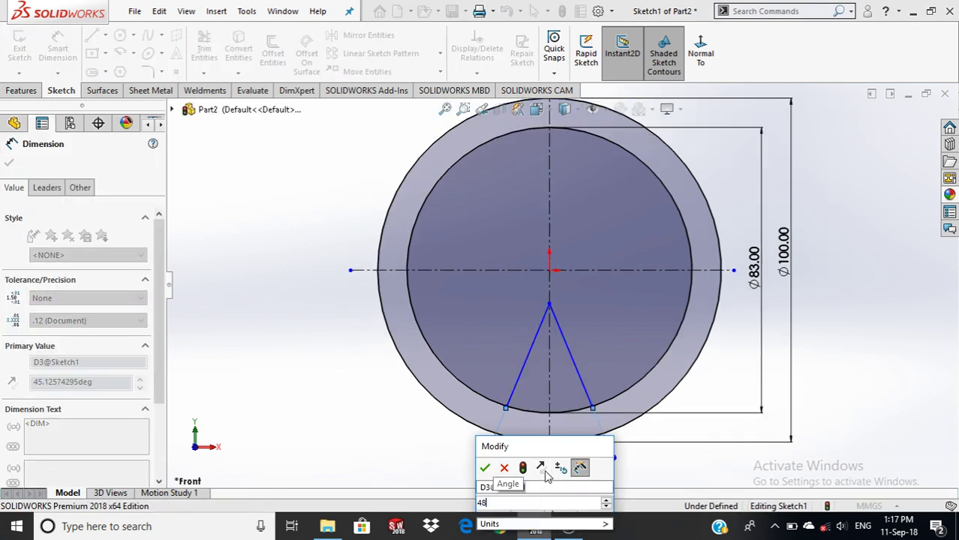
key(Return)
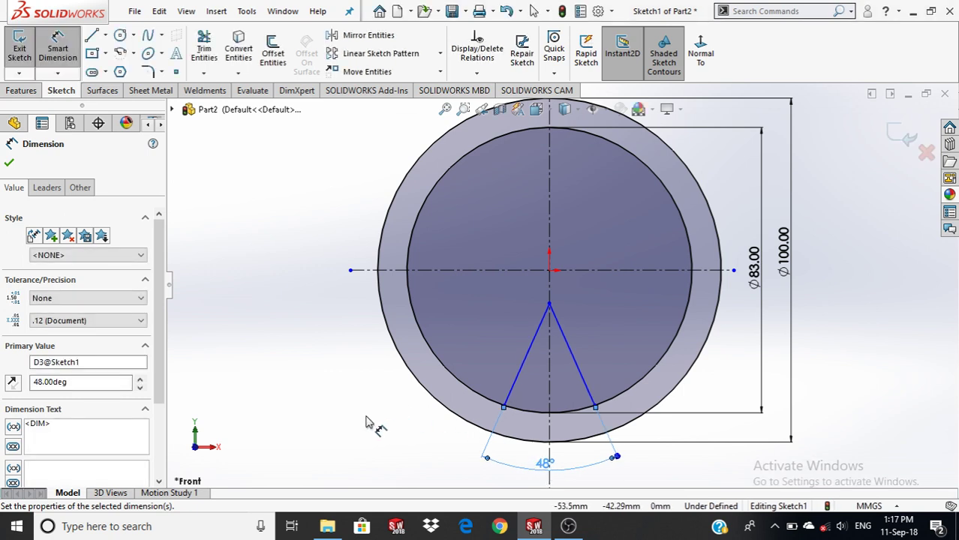
key(Escape)
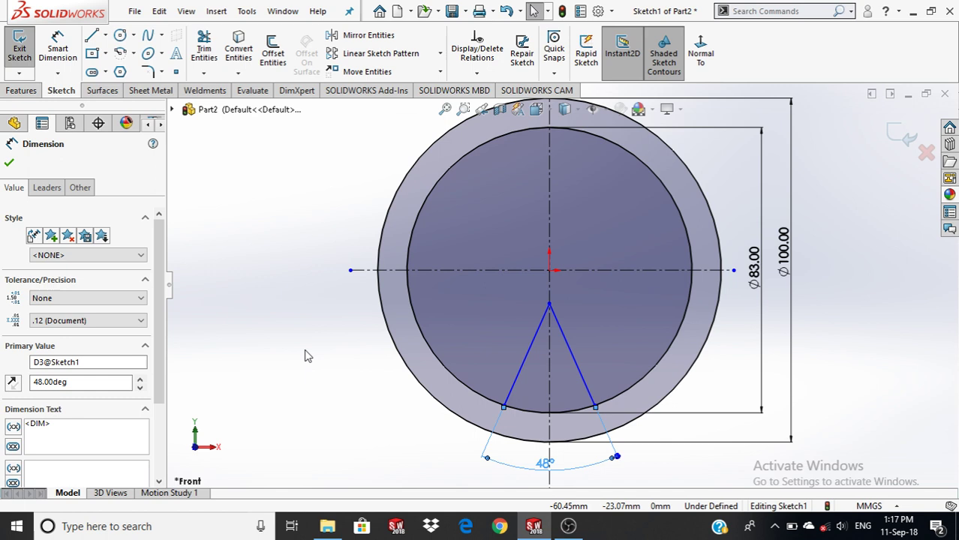
Draw a taller outer V from the inner circle up to an apex above the centre and back down
key(l)
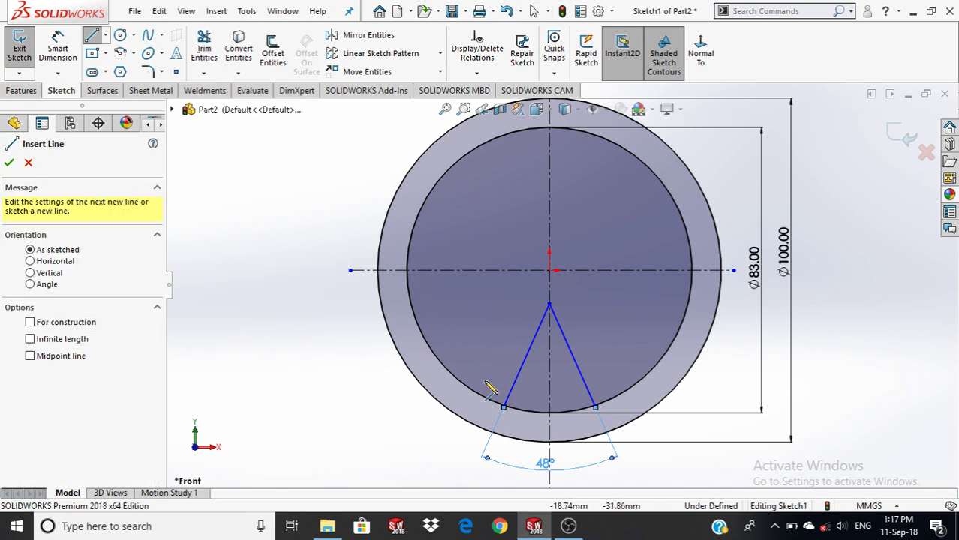
click(479, 390)
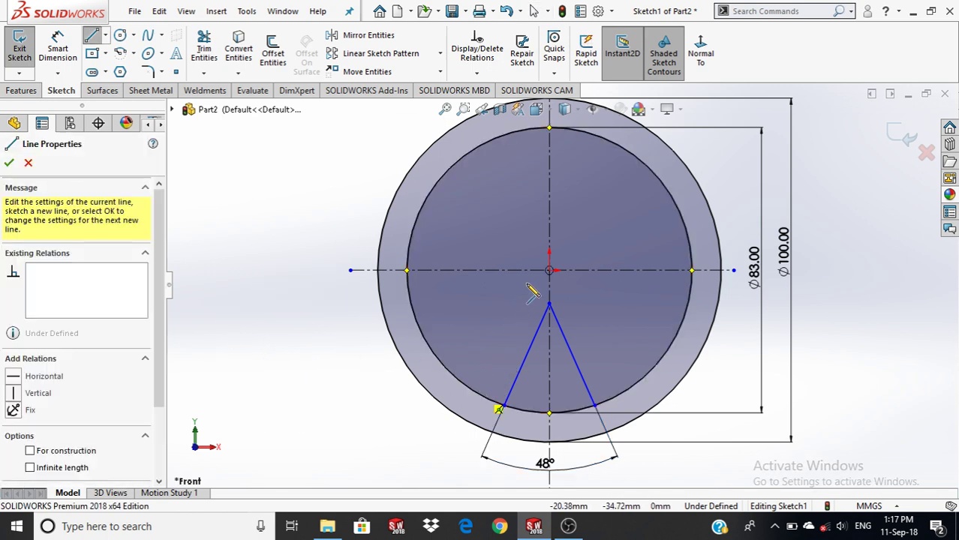
click(548, 239)
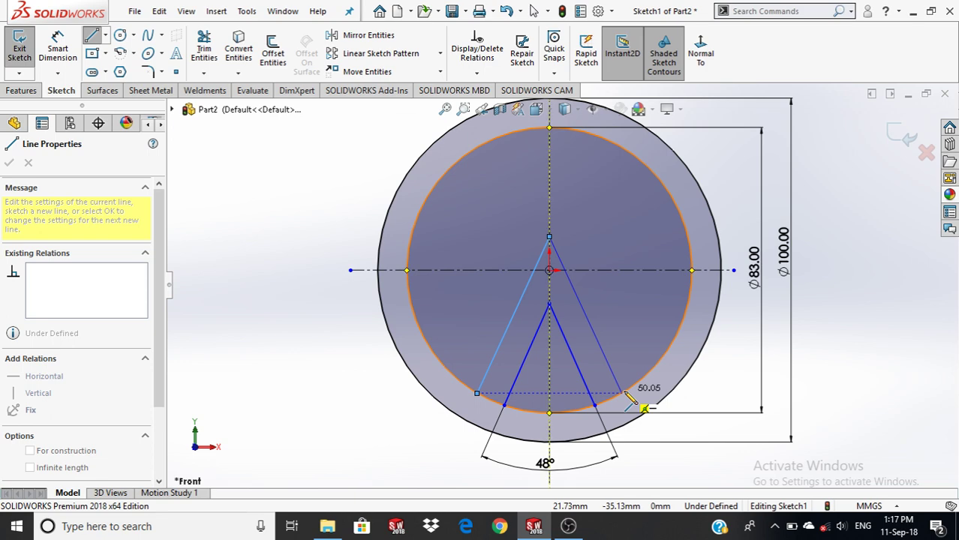
click(624, 394)
key(Escape)
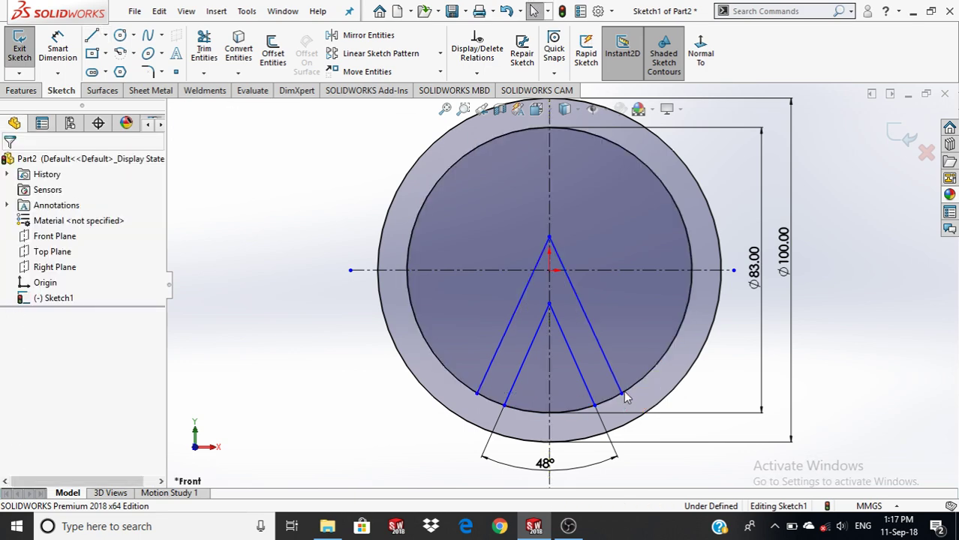
Make each outer V line parallel to the inner V line on the same side
click(516, 313)
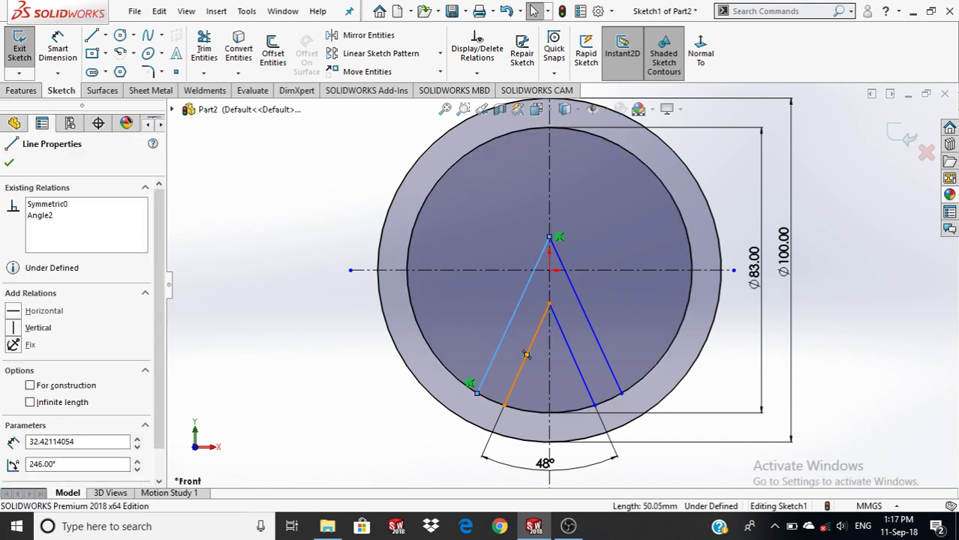
ctrl+click(538, 331)
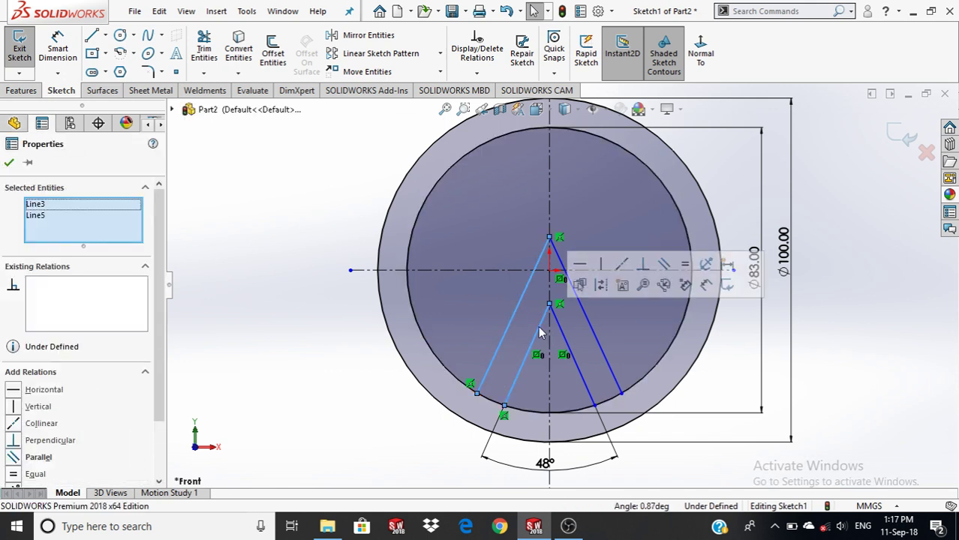
click(664, 265)
click(384, 369)
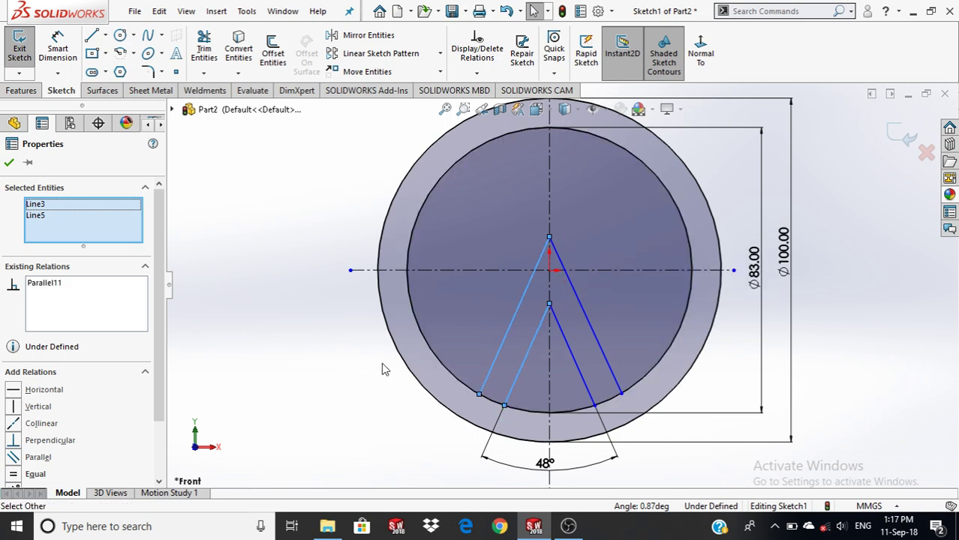
click(578, 304)
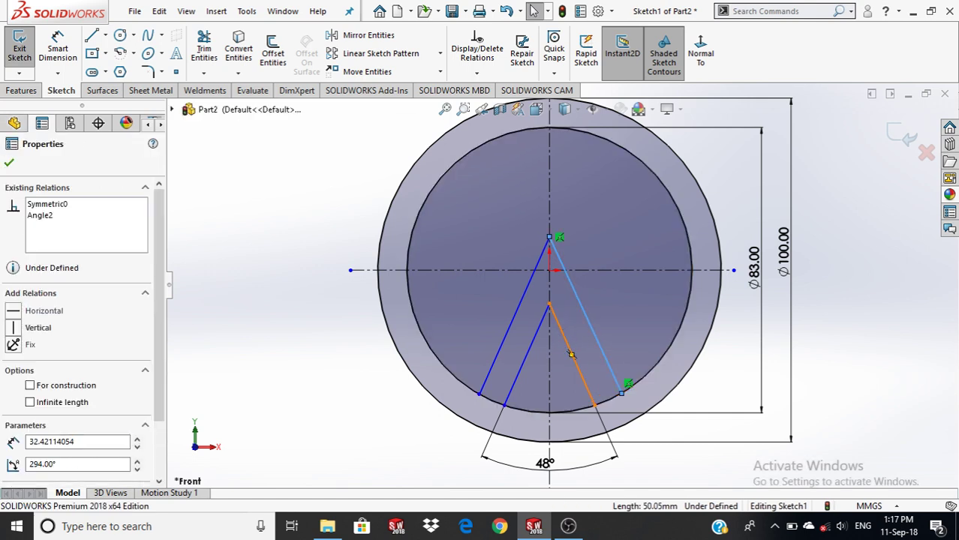
ctrl+click(560, 337)
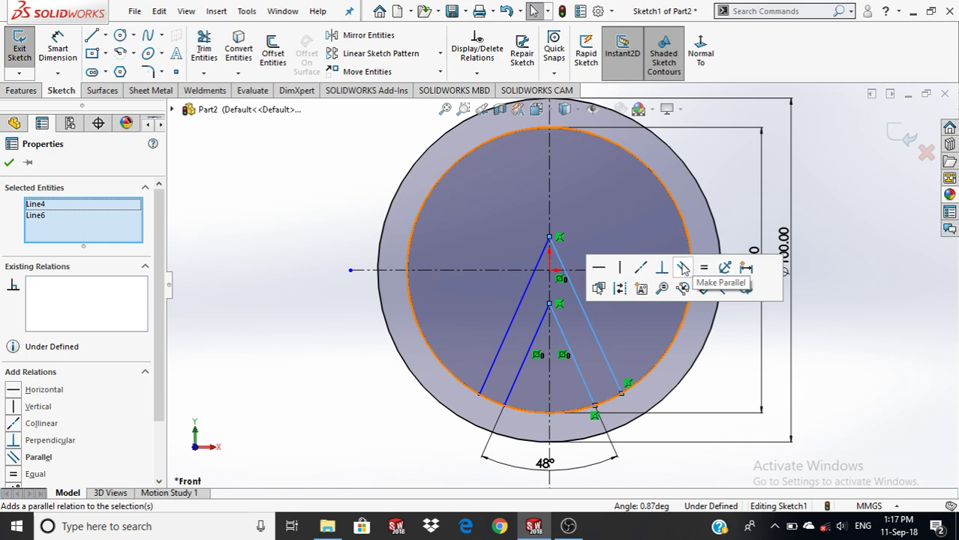
click(682, 268)
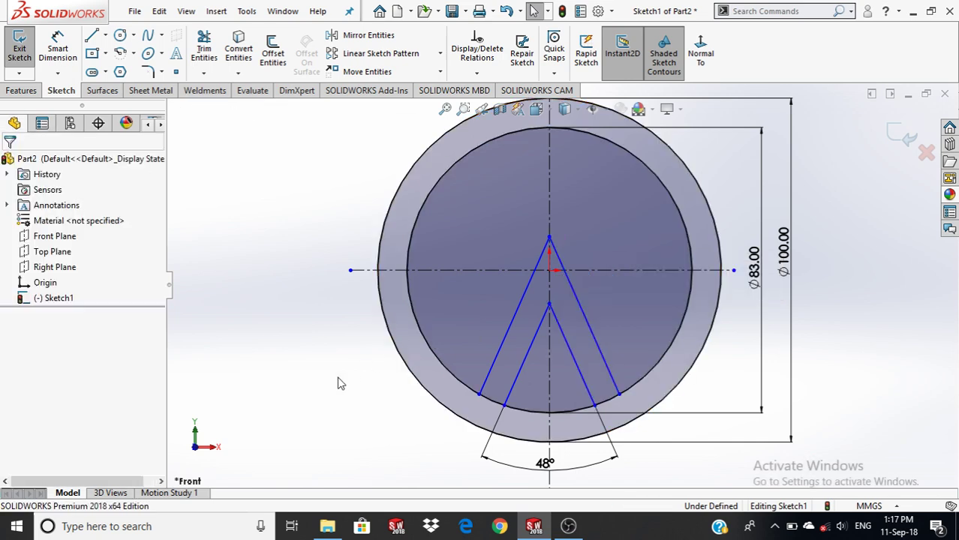
Set the gap between the left outer and inner V lines to 10 mm
key(d)
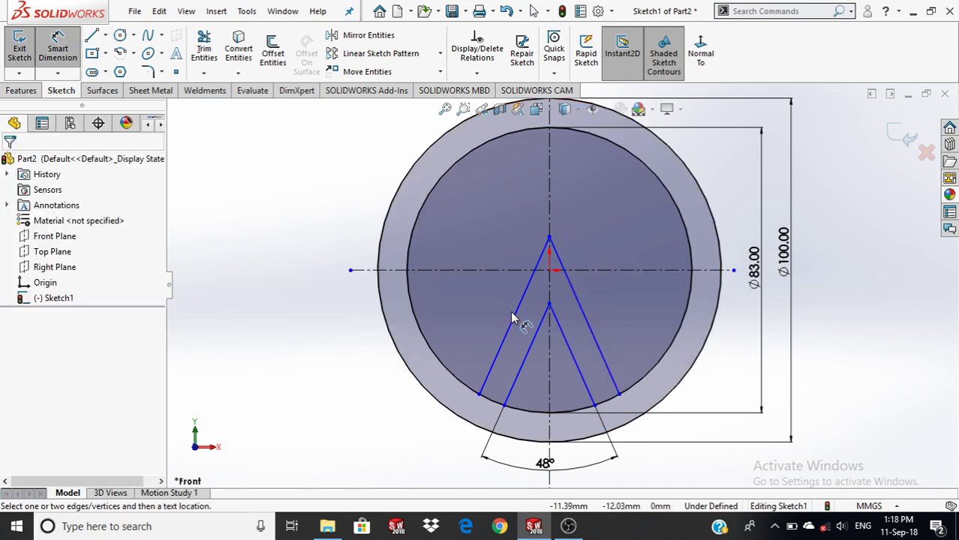
click(516, 316)
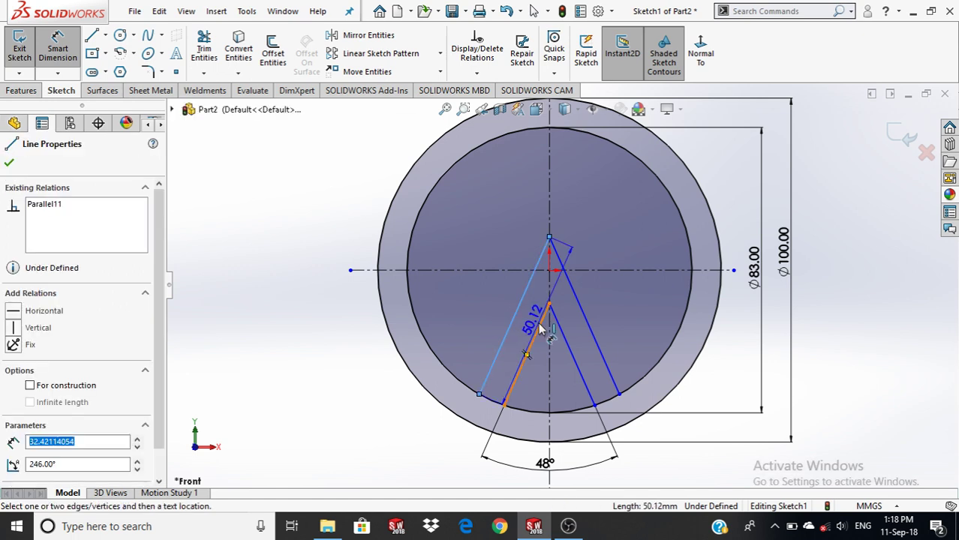
click(538, 327)
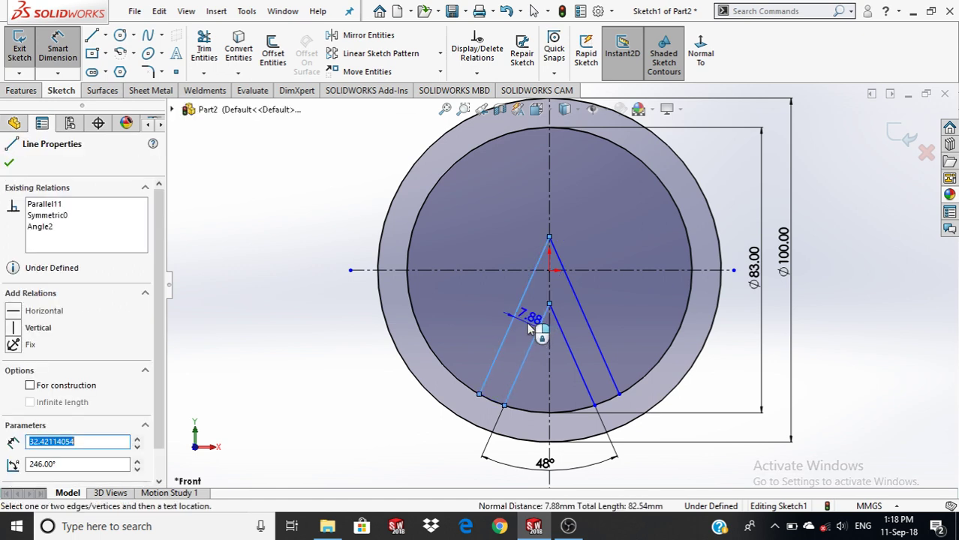
click(484, 317)
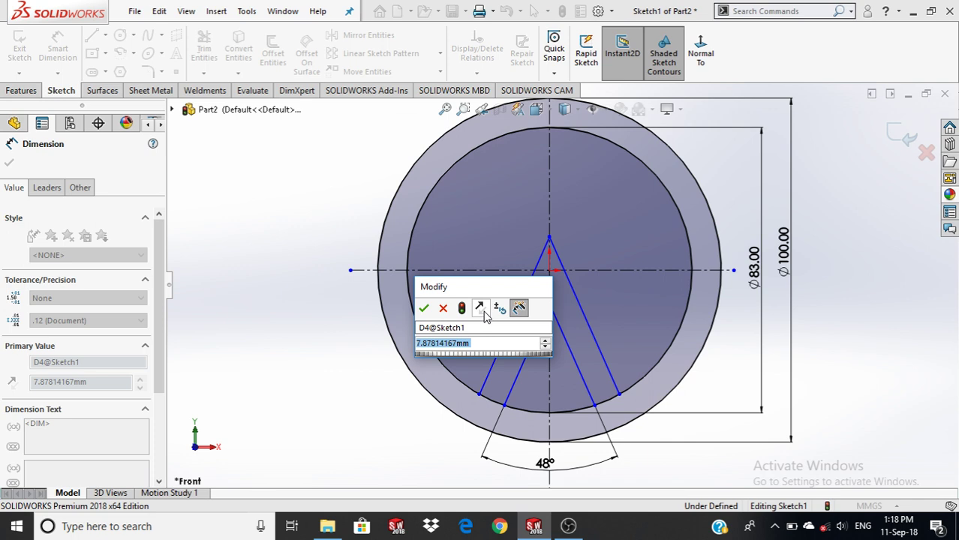
text(10)
key(Return)
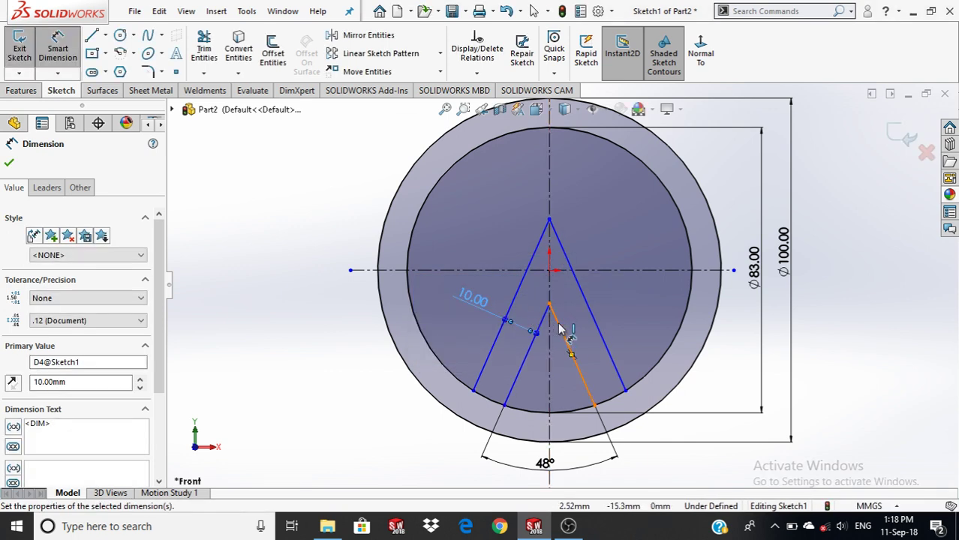
Try a spacing dimension on the right V lines and discard it as redundant
click(562, 332)
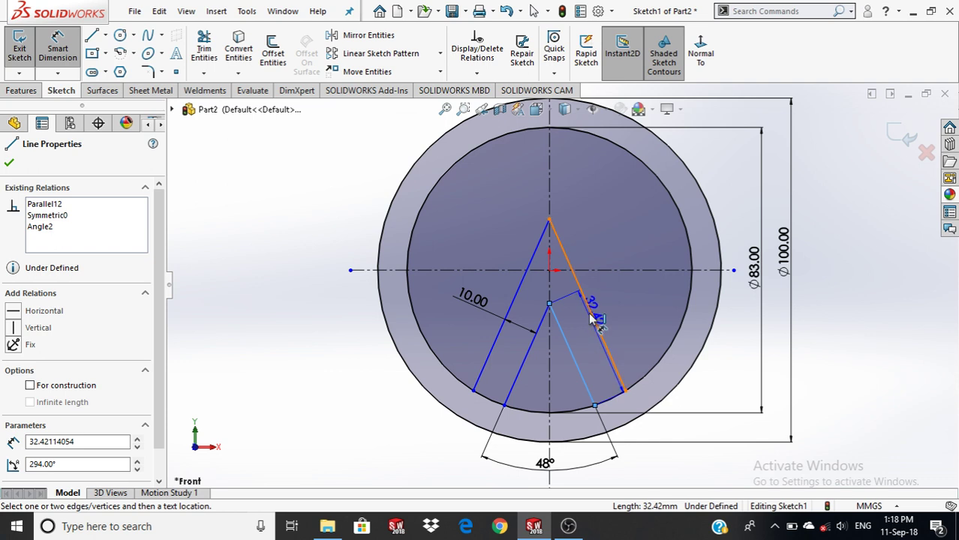
click(593, 319)
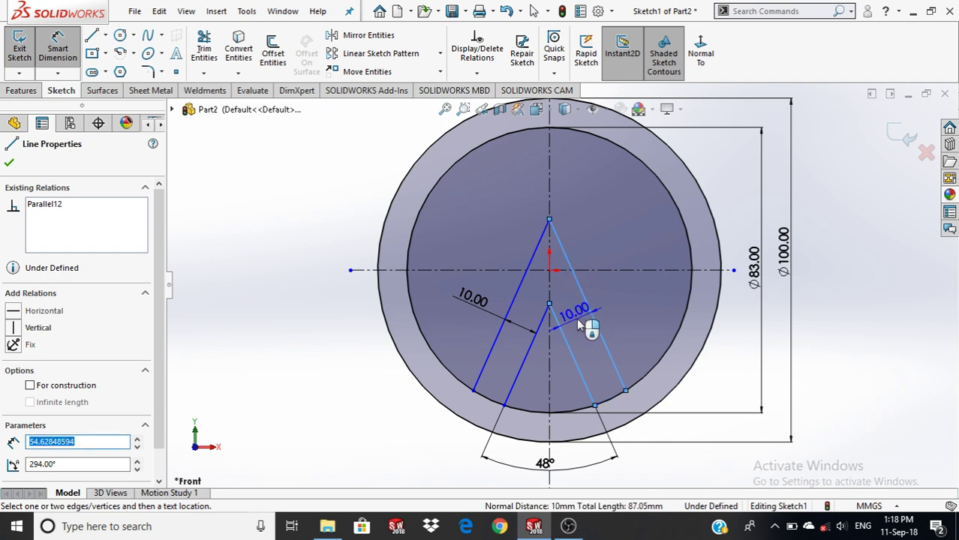
click(579, 326)
key(Escape)
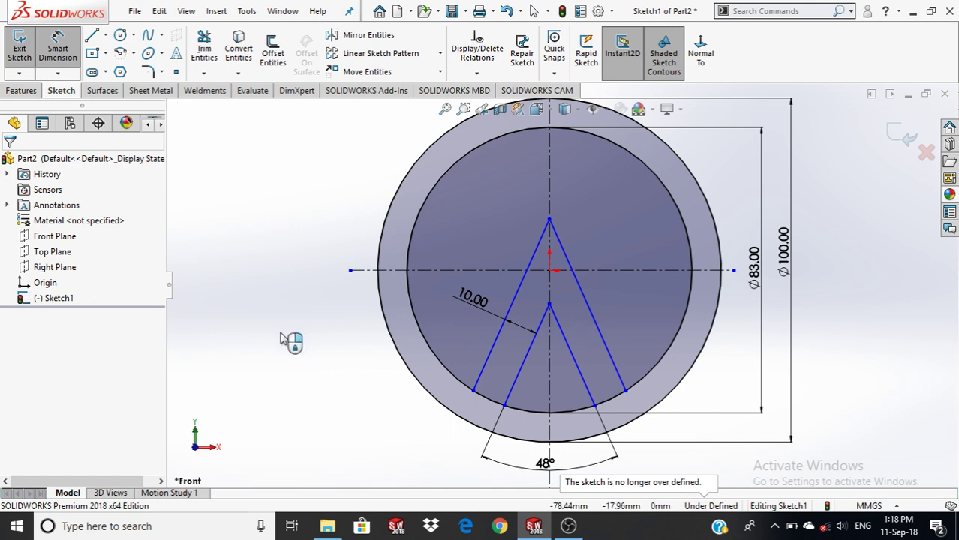
key(l)
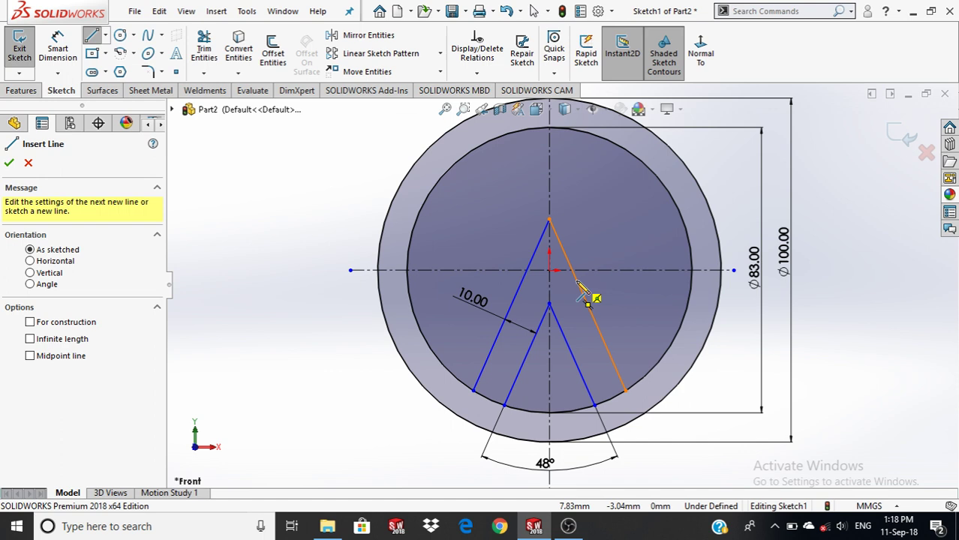
Draw a horizontal crossbar joining the two outer V lines just below the centre
click(587, 300)
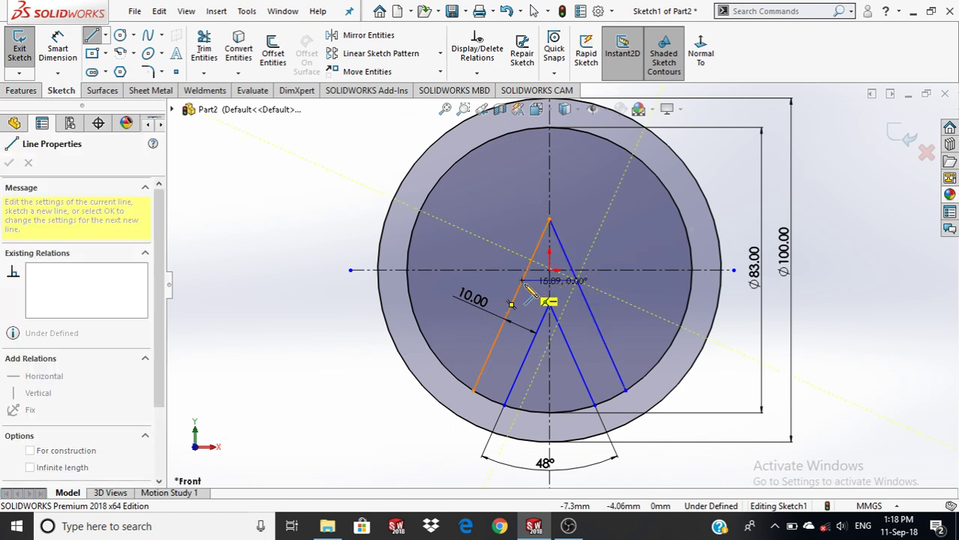
click(522, 281)
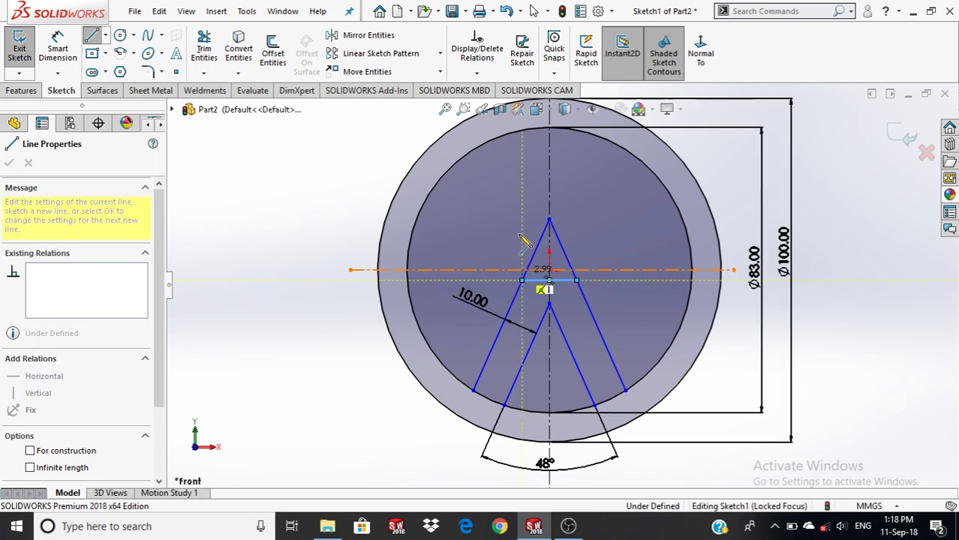
right_drag(545, 278, 545, 225)
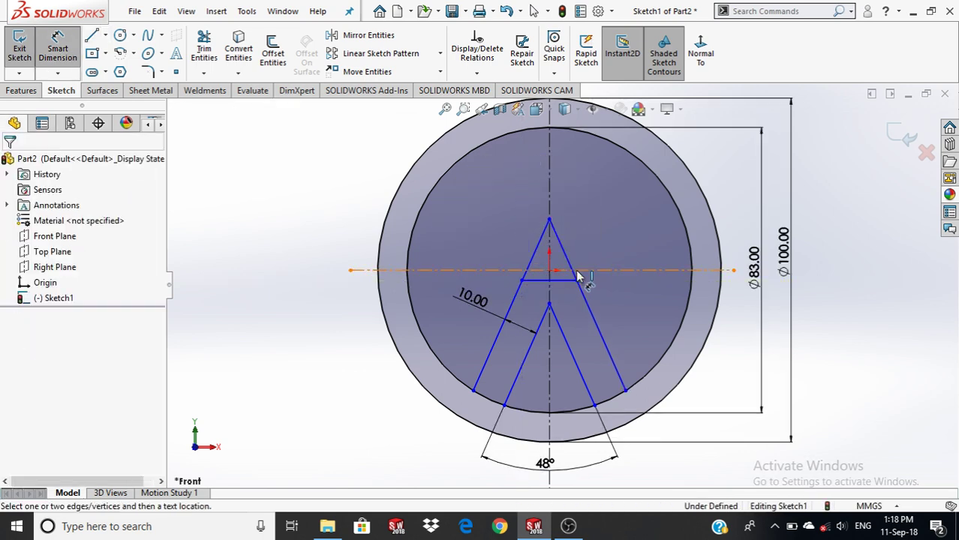
scroll(577, 274, down, 2)
scroll(578, 275, down, 2)
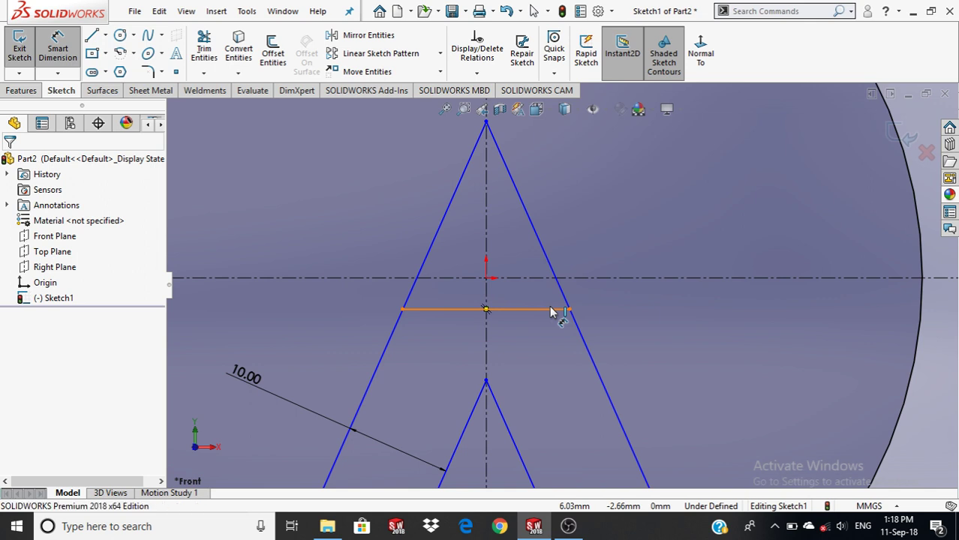
Dimension the horizontal crossbar 1.25 mm below the horizontal centerline
click(552, 310)
click(544, 278)
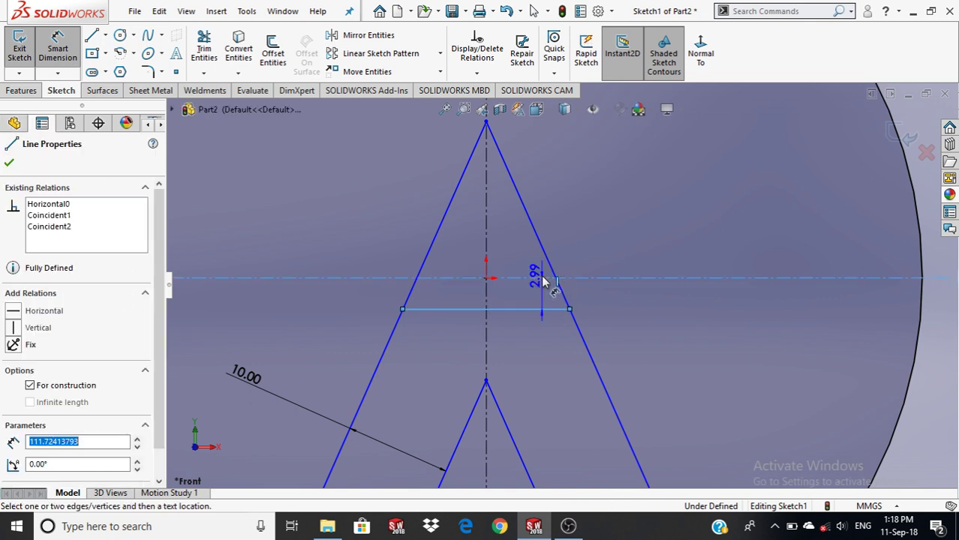
click(637, 302)
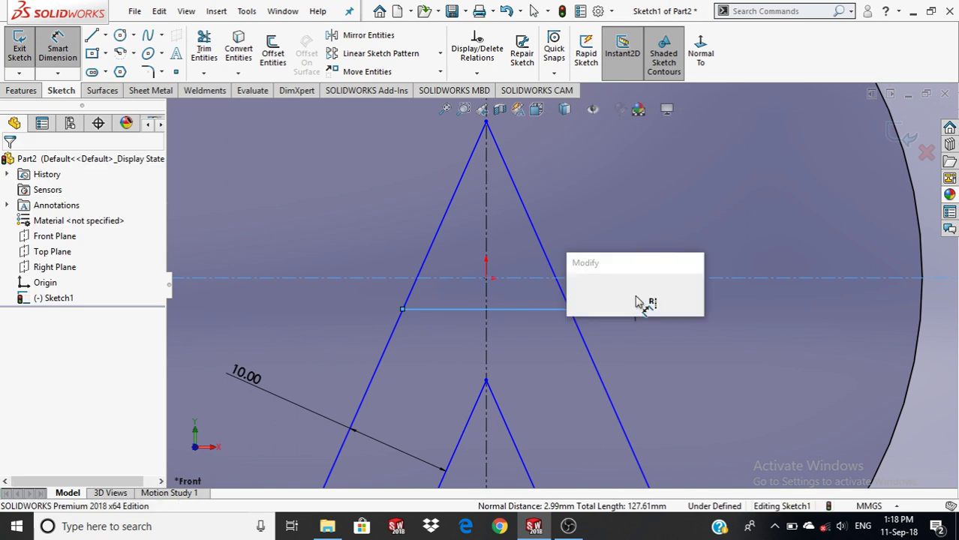
text(1.2)
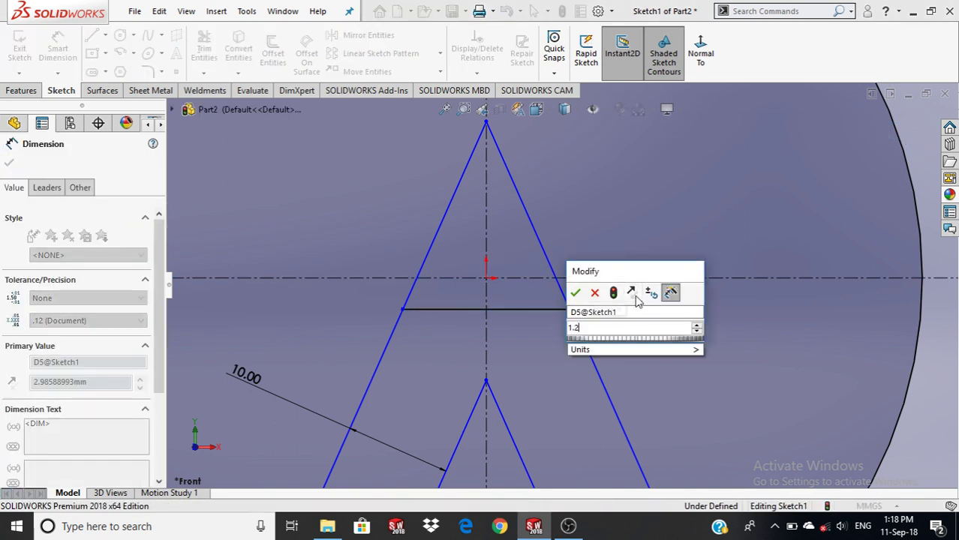
text(5)
key(Return)
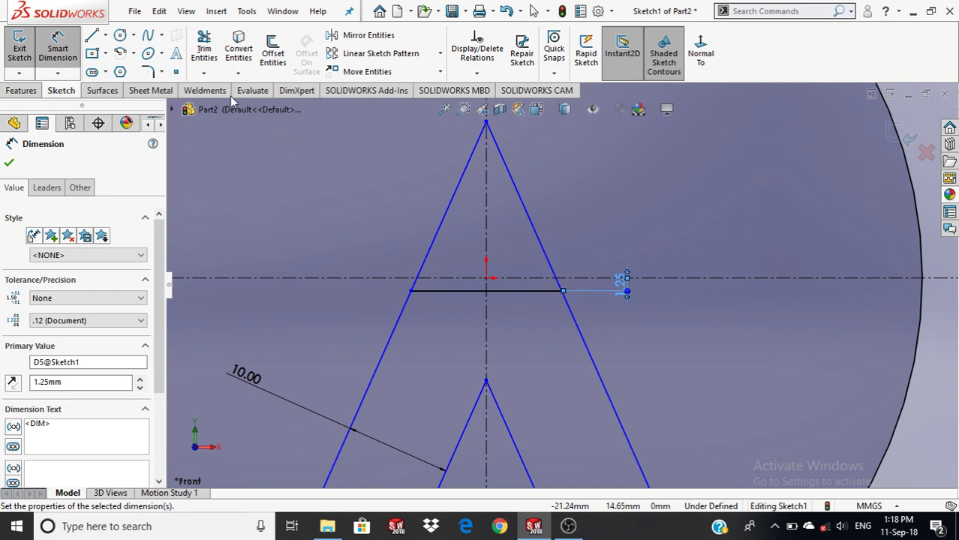
click(204, 62)
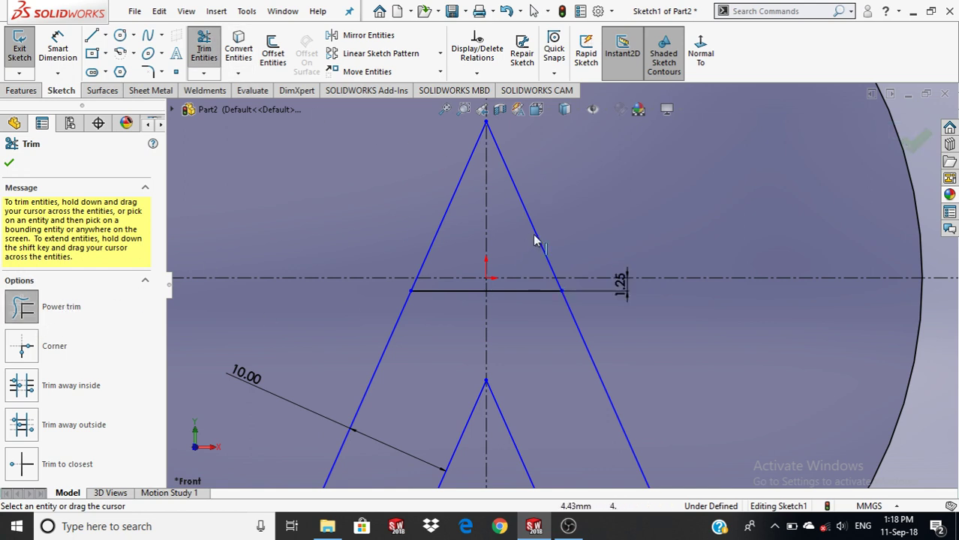
Power-trim the outer V lines and leftover segment above the crossbar, then fit the view
drag(556, 222, 520, 248)
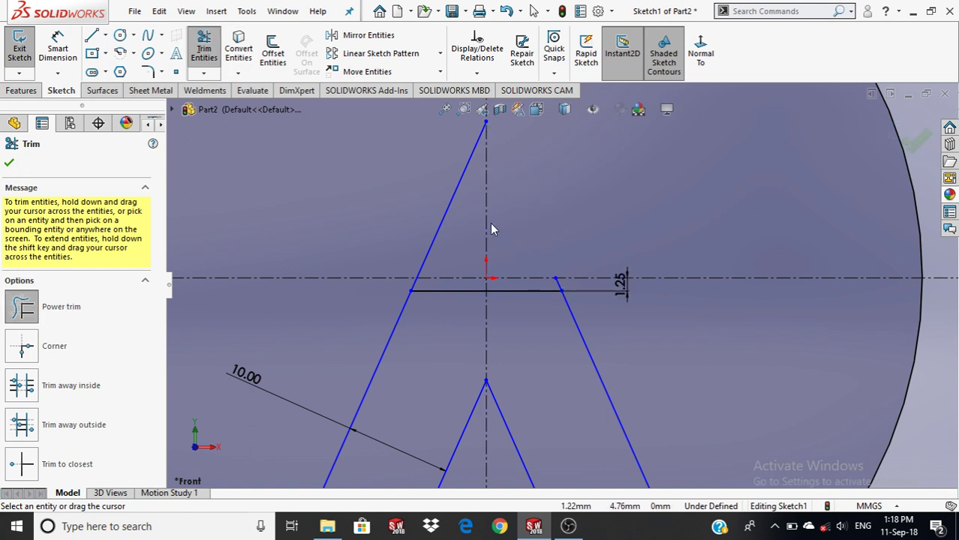
drag(446, 216, 461, 220)
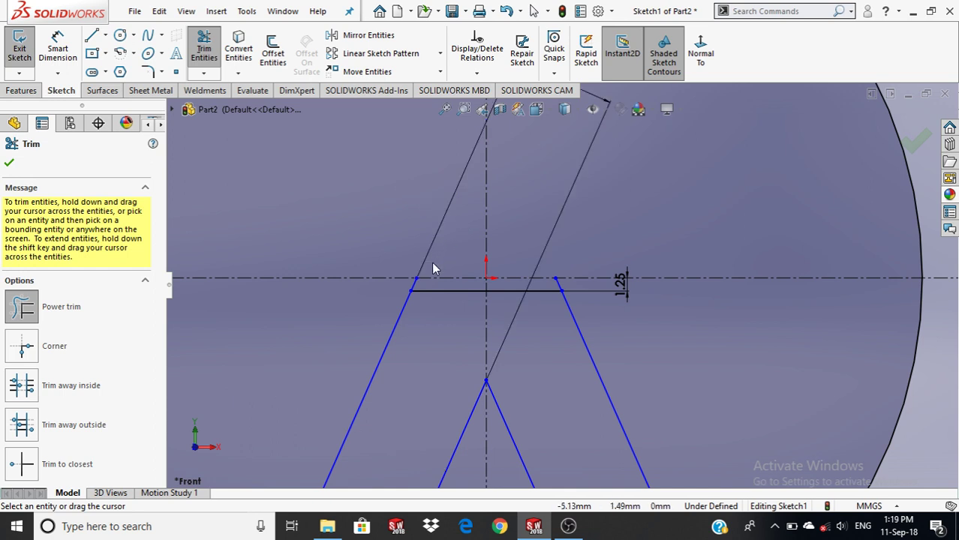
scroll(431, 262, down, 3)
drag(403, 324, 434, 312)
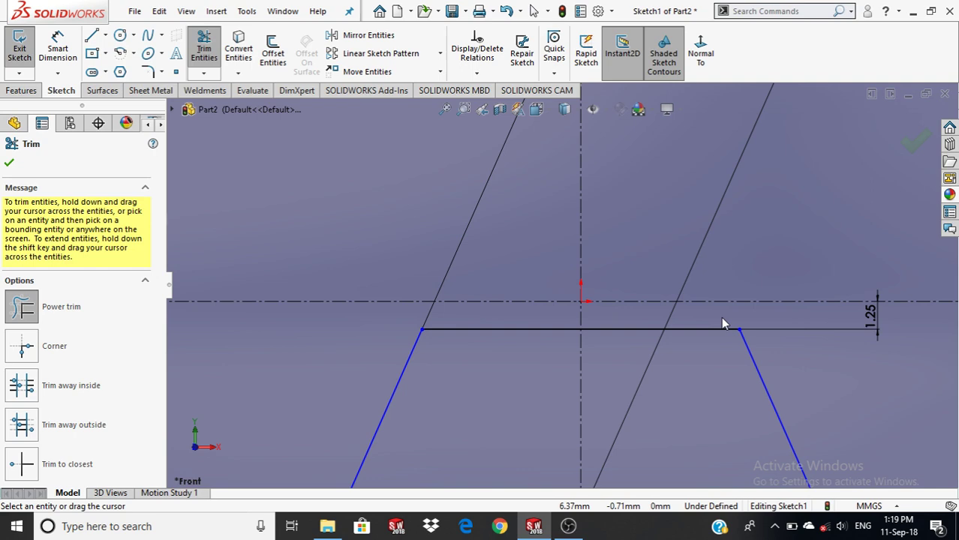
key(f)
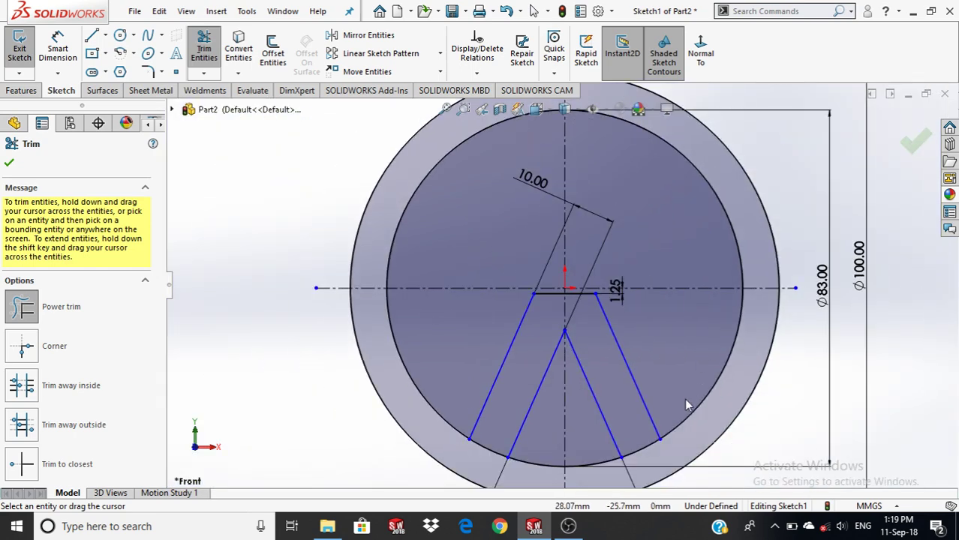
click(911, 139)
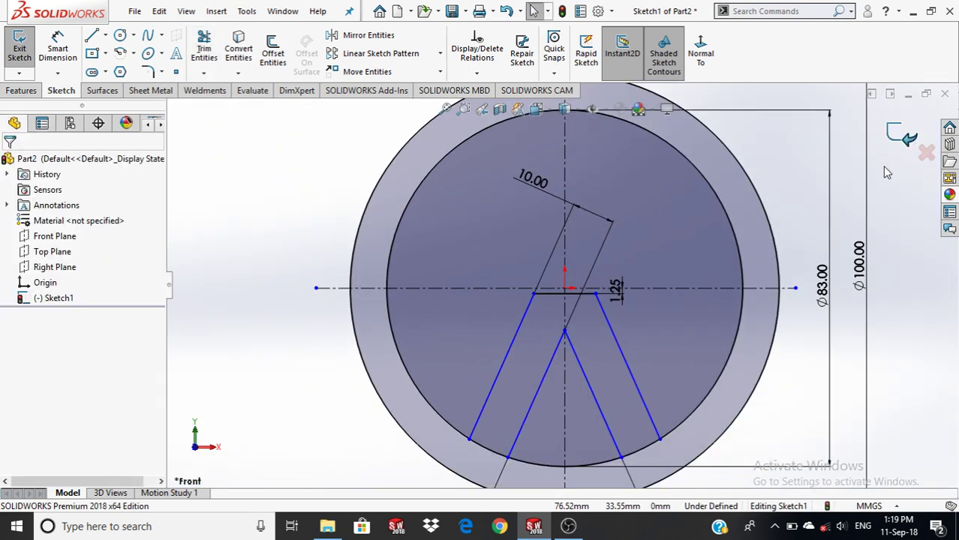
scroll(660, 443, down, 5)
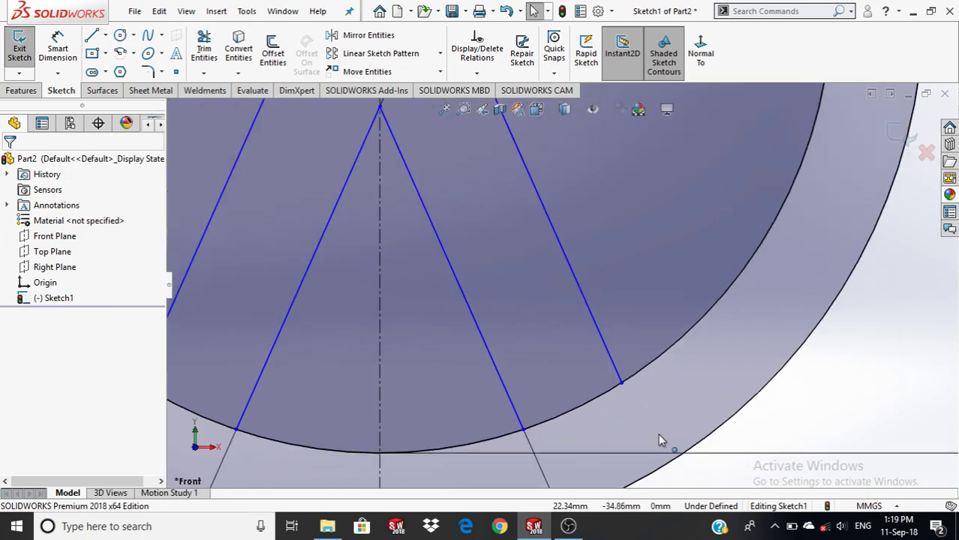
click(622, 384)
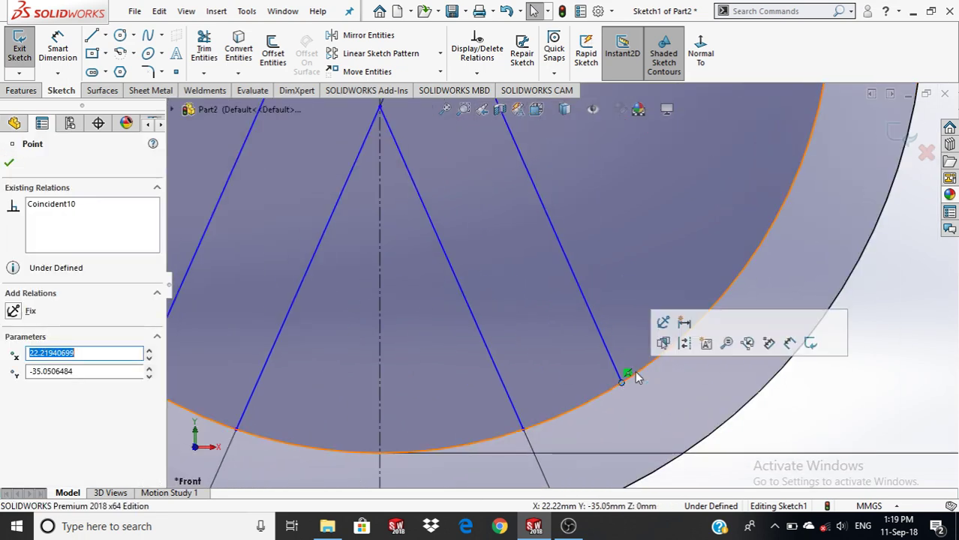
key(Escape)
key(f)
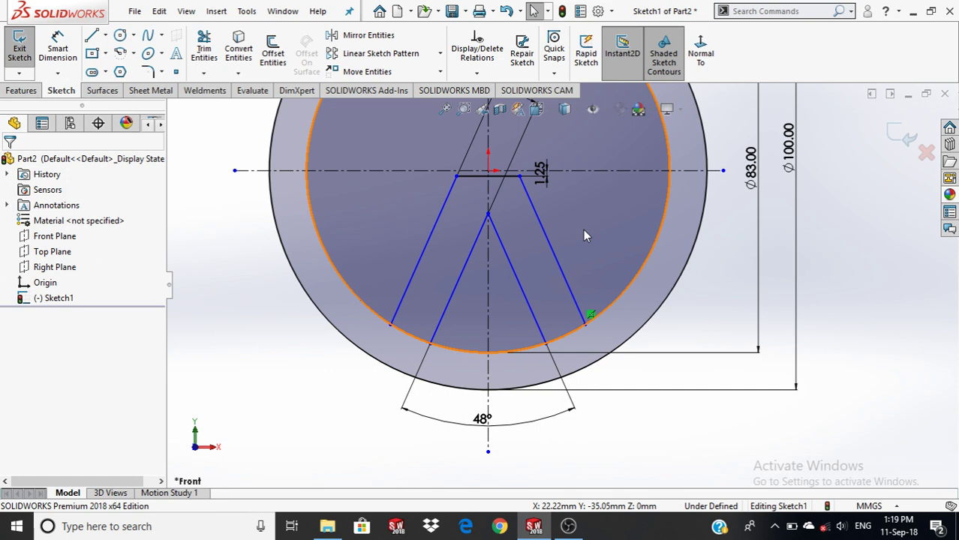
scroll(489, 207, up, 2)
scroll(473, 237, up, 2)
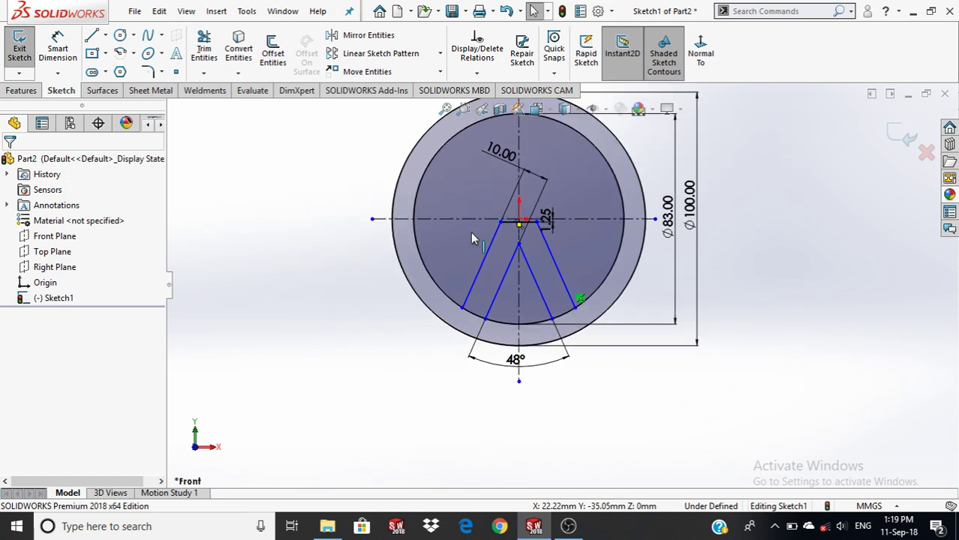
Draw a slanted line from partway up the right outer line to the inner circle
right_drag(303, 298, 263, 298)
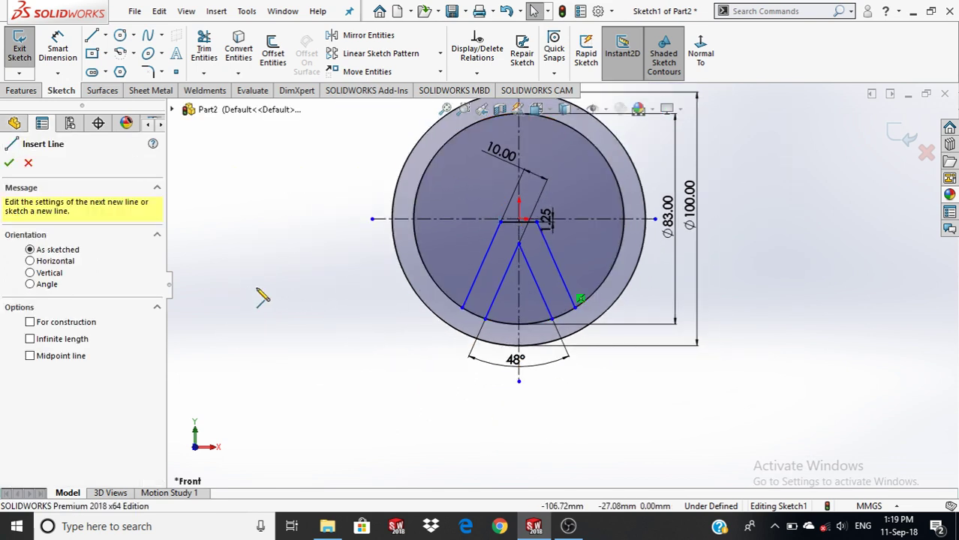
click(577, 306)
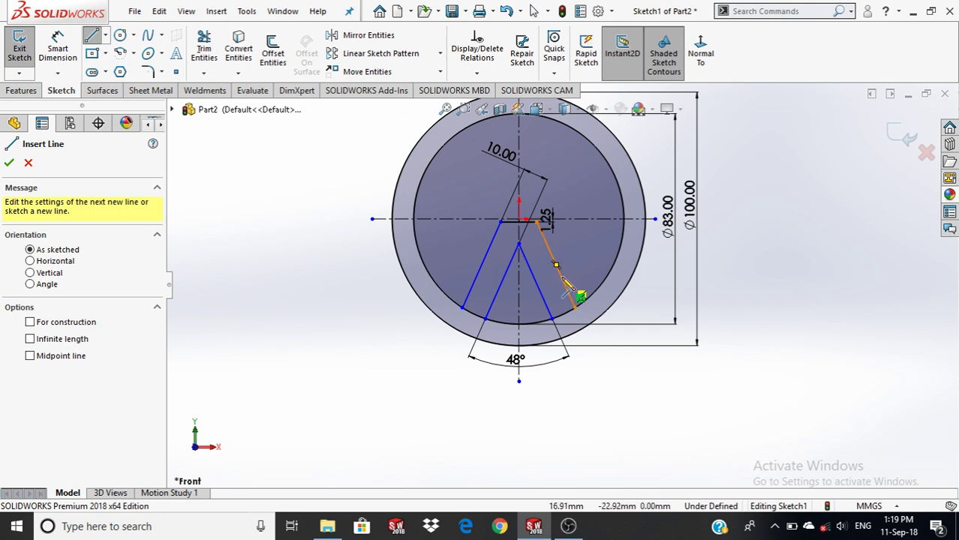
click(562, 278)
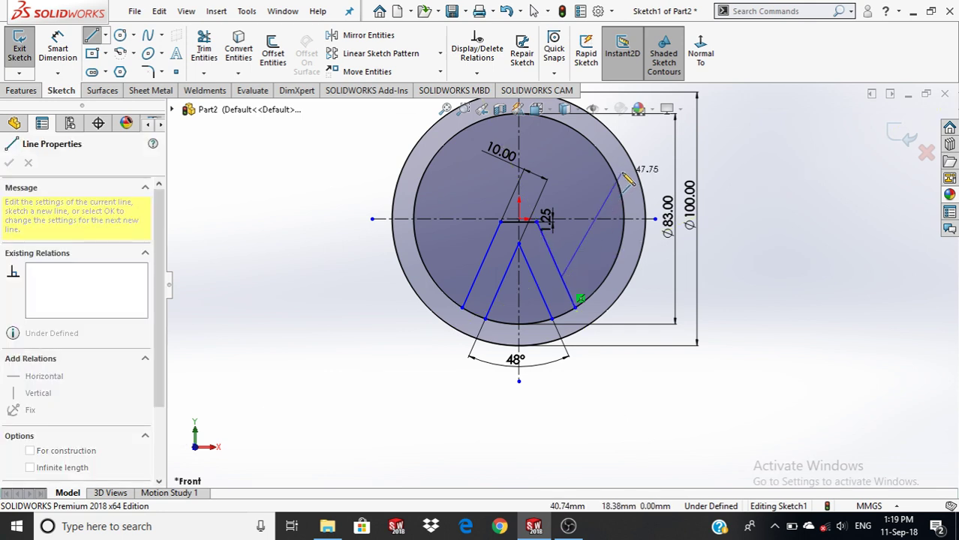
click(615, 179)
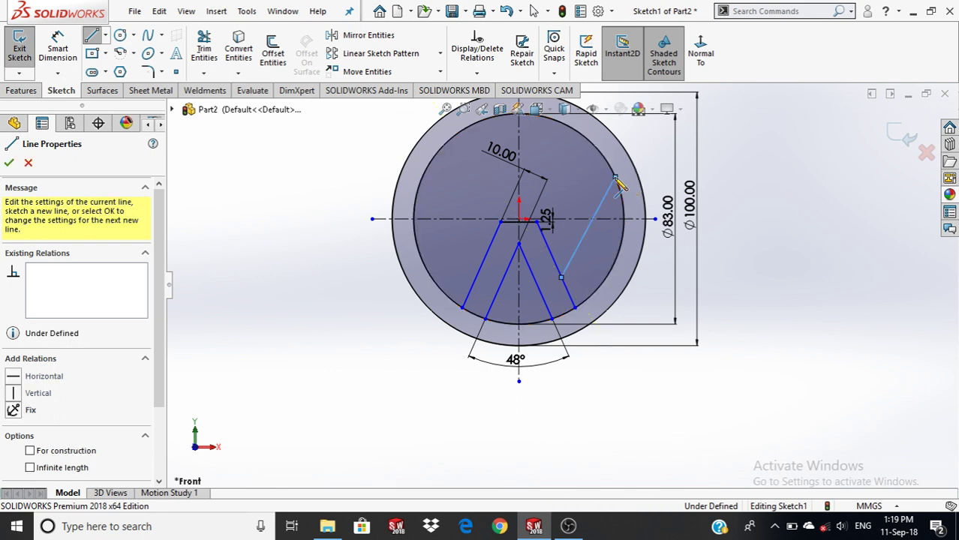
key(Escape)
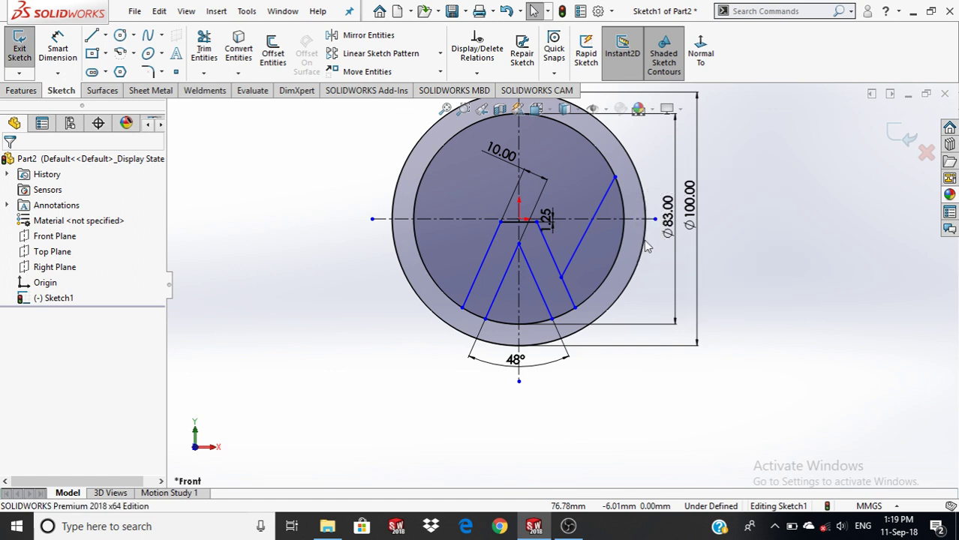
Draw a second slanted line from the right outer line's lower end to the inner circle
key(Return)
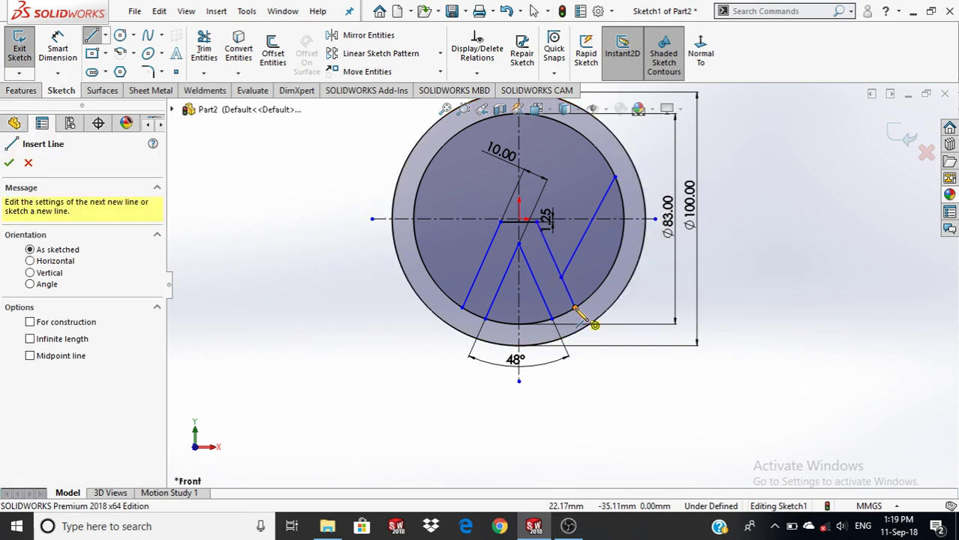
click(575, 308)
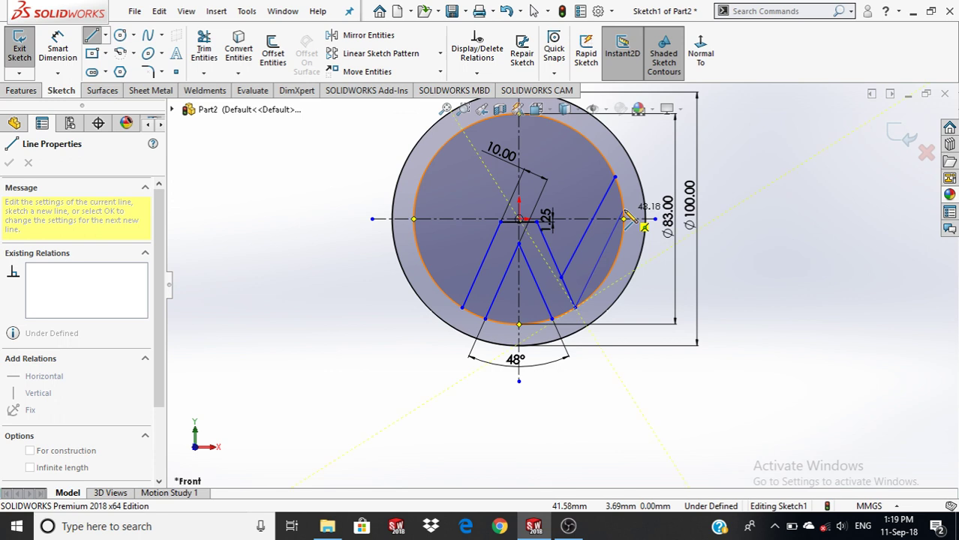
click(624, 214)
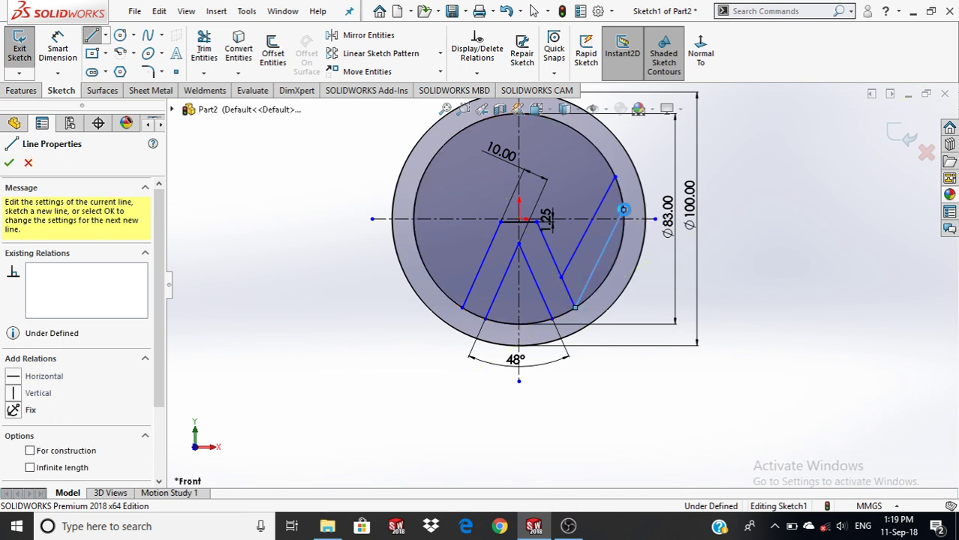
key(Escape)
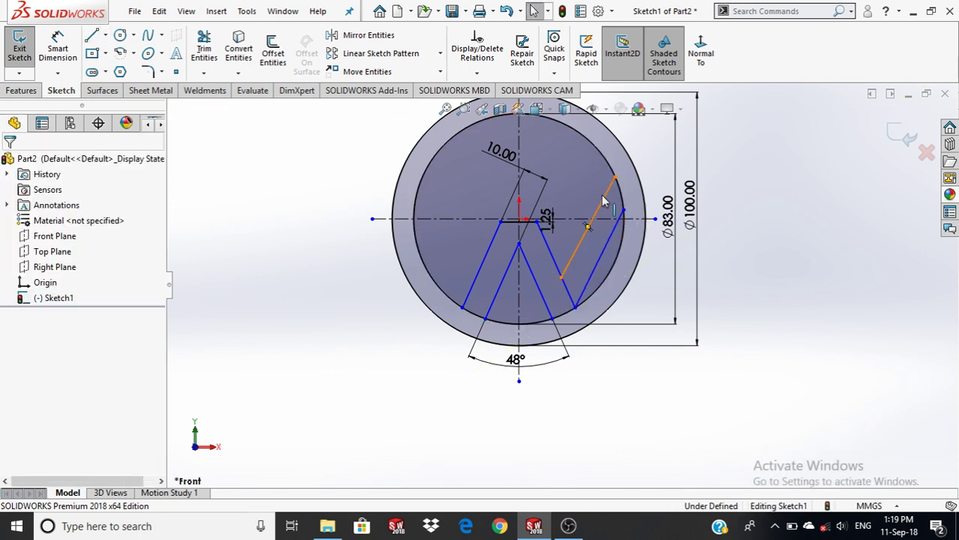
Make both right-hand slanted lines parallel to the left outer slanted line
click(604, 201)
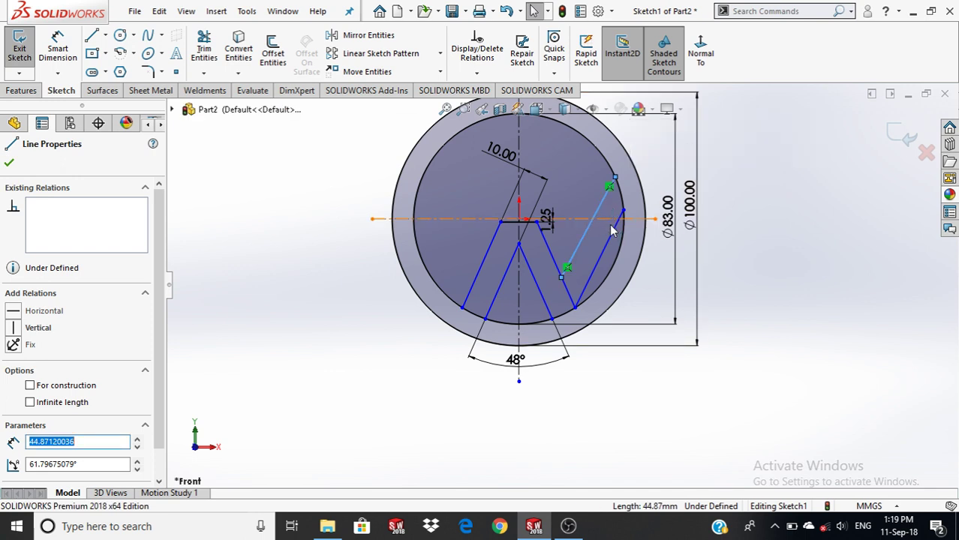
ctrl+click(600, 259)
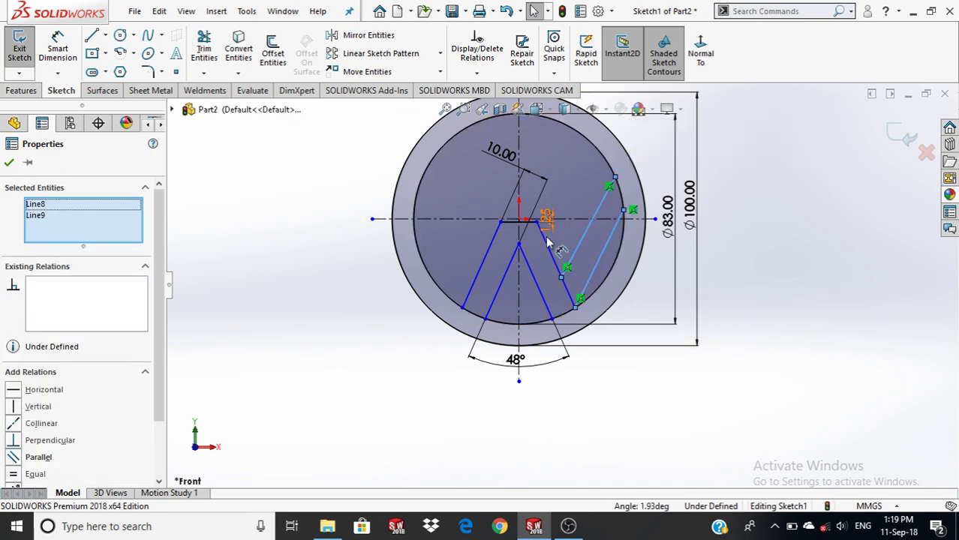
ctrl+click(494, 243)
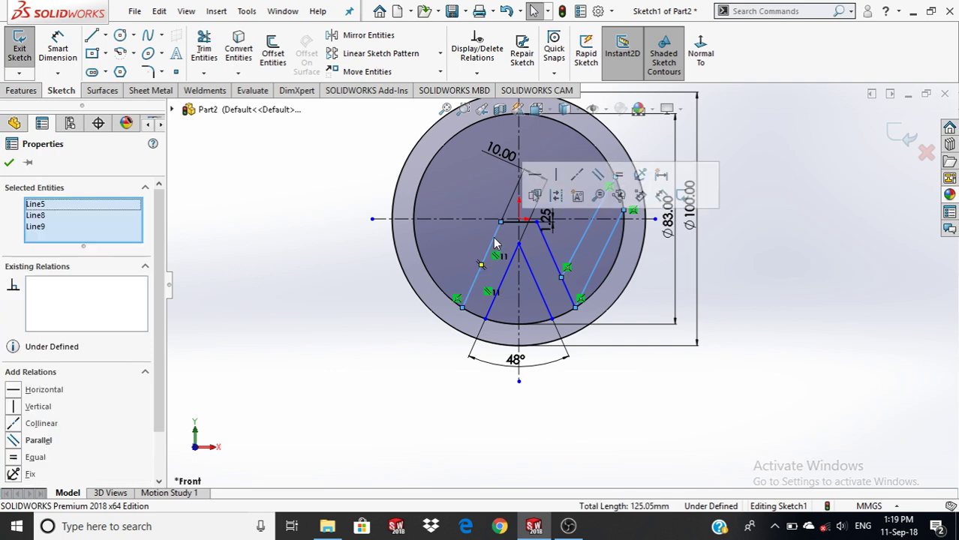
click(599, 176)
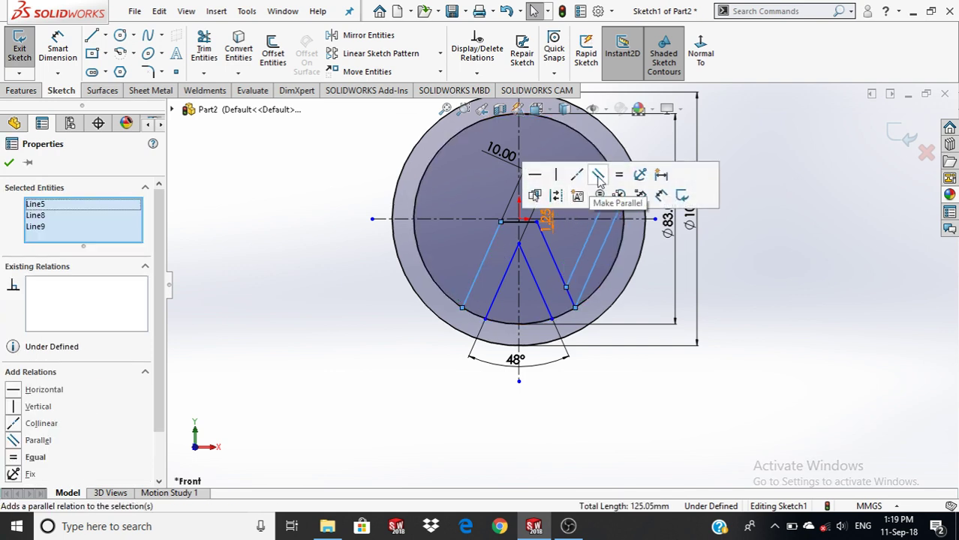
click(756, 258)
Set the spacing between the two right parallel slanted lines to 10 mm
right_drag(753, 210, 750, 171)
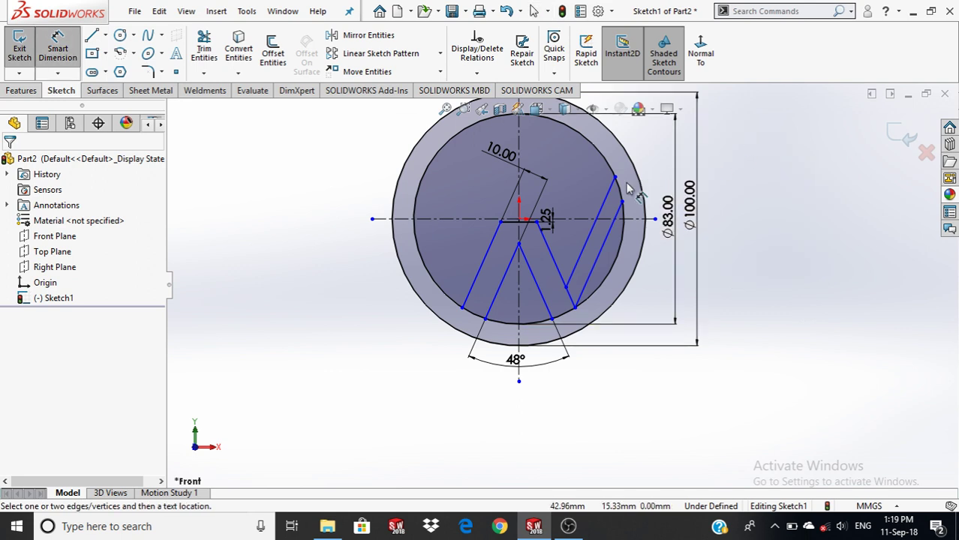
scroll(615, 203, down, 5)
click(573, 240)
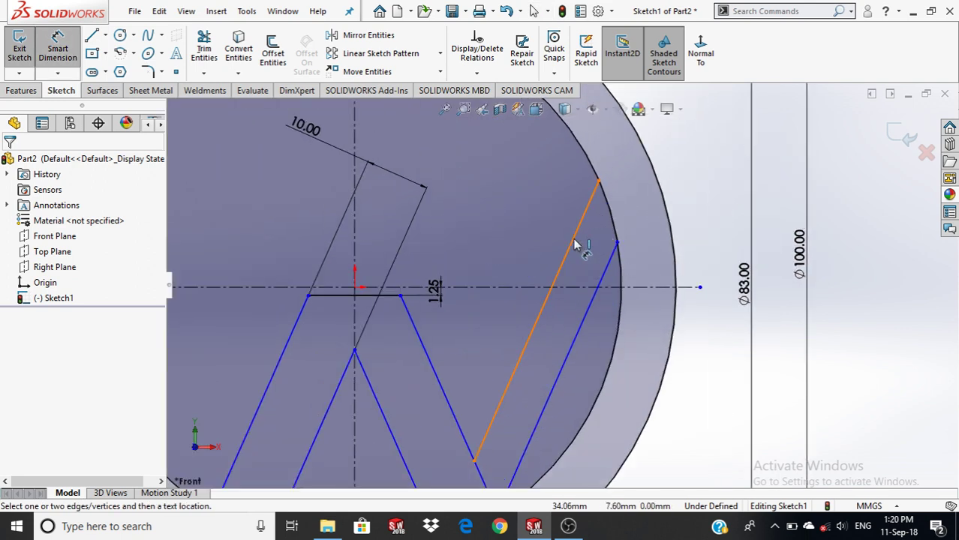
click(608, 263)
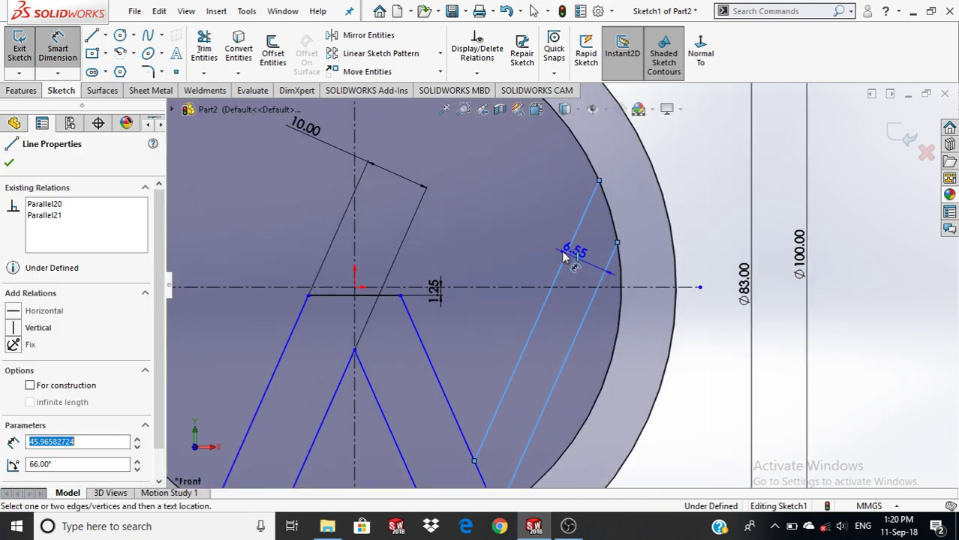
click(536, 246)
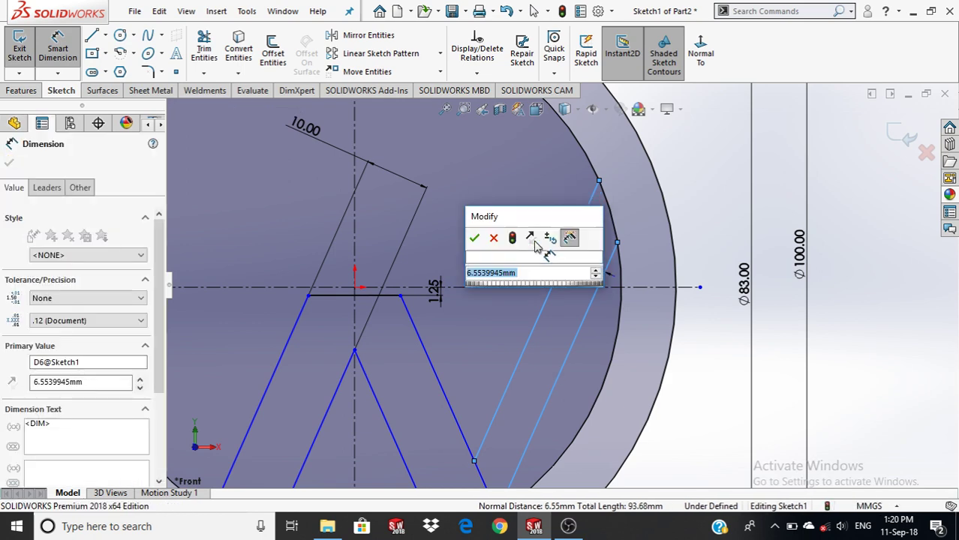
text(10)
key(Return)
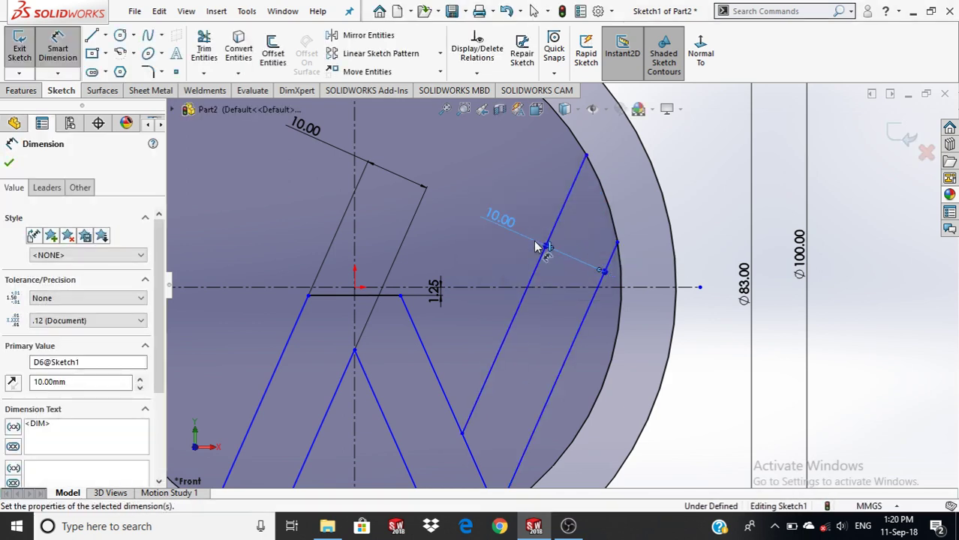
scroll(536, 247, up, 1)
scroll(535, 246, up, 2)
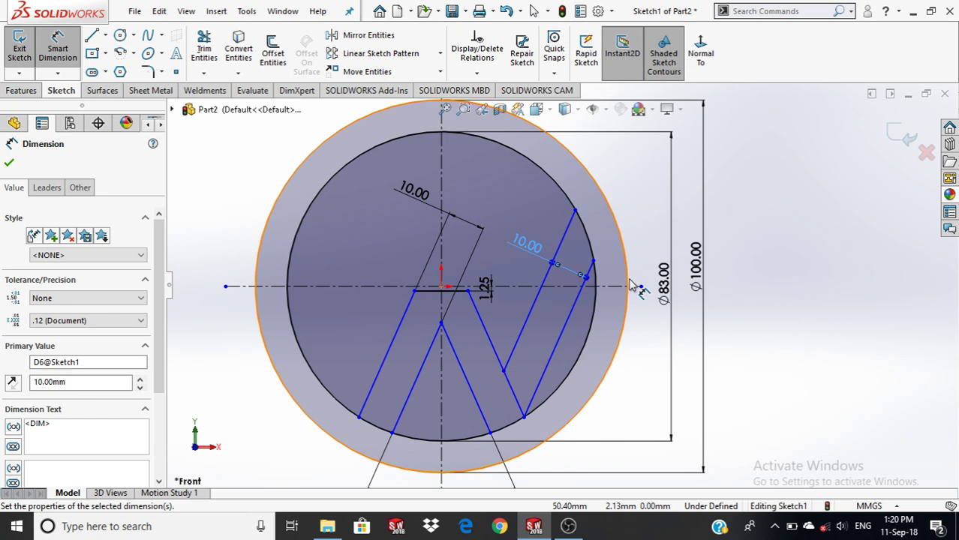
click(931, 11)
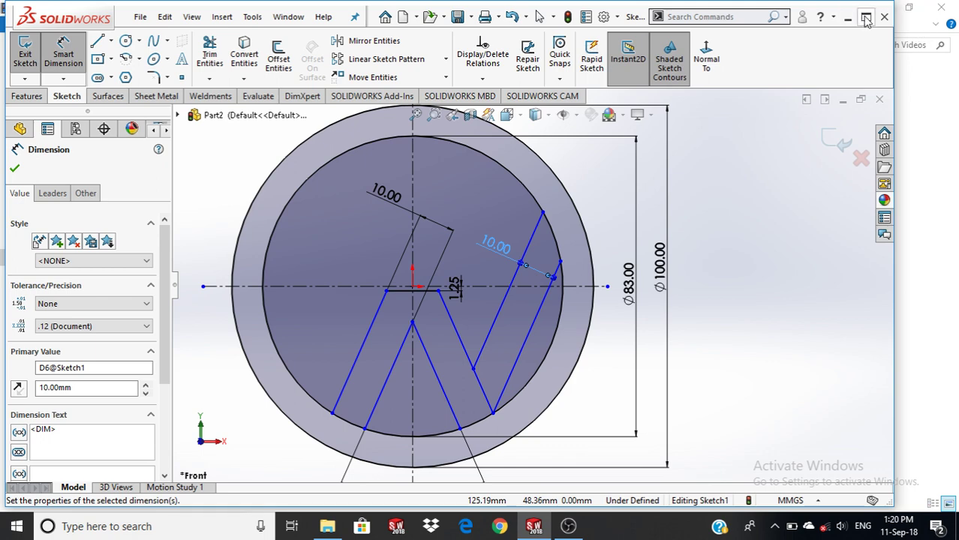
click(865, 16)
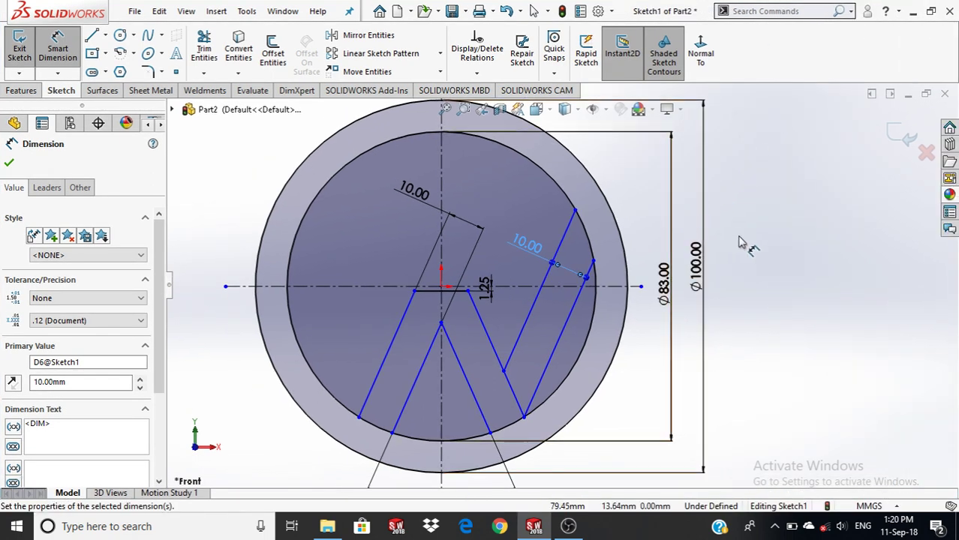
key(Escape)
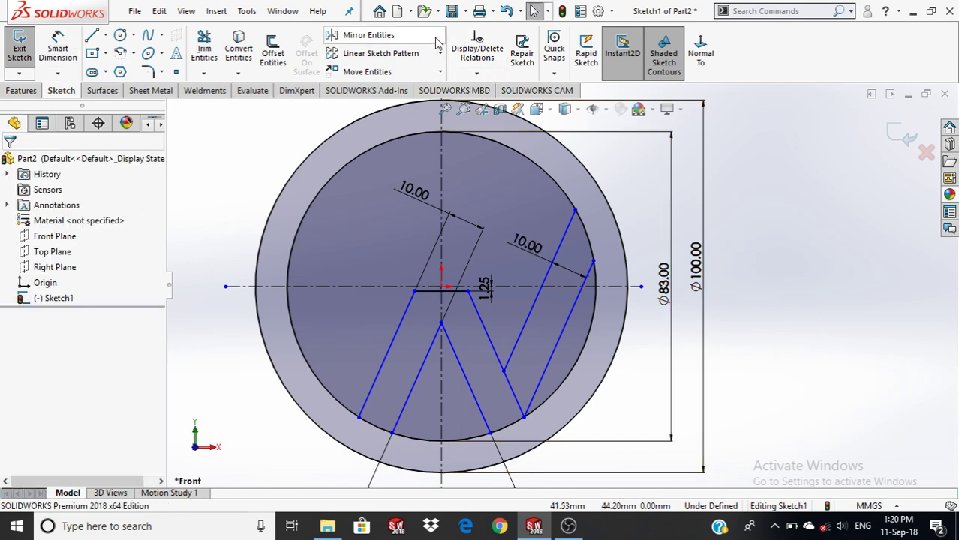
Mirror the five lower V lines about the horizontal centreline
click(388, 39)
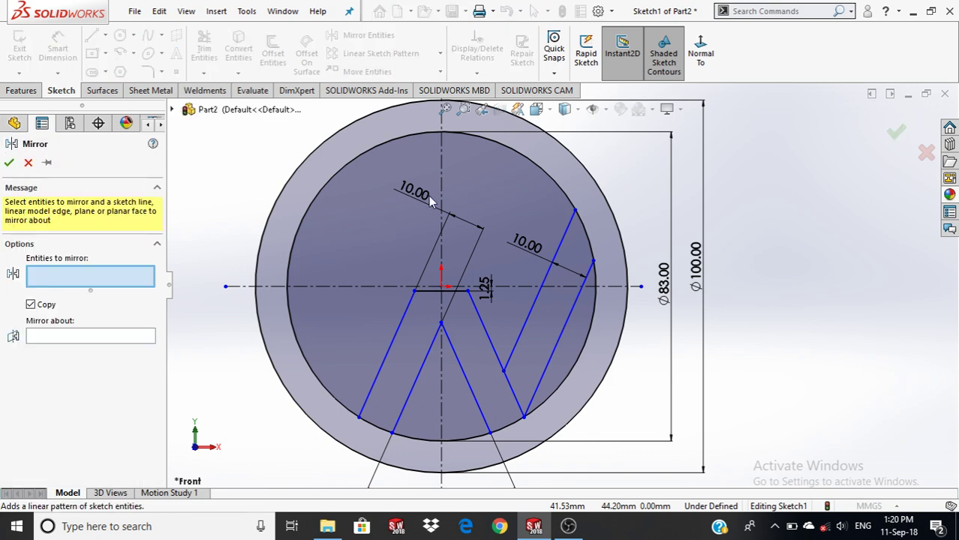
click(404, 321)
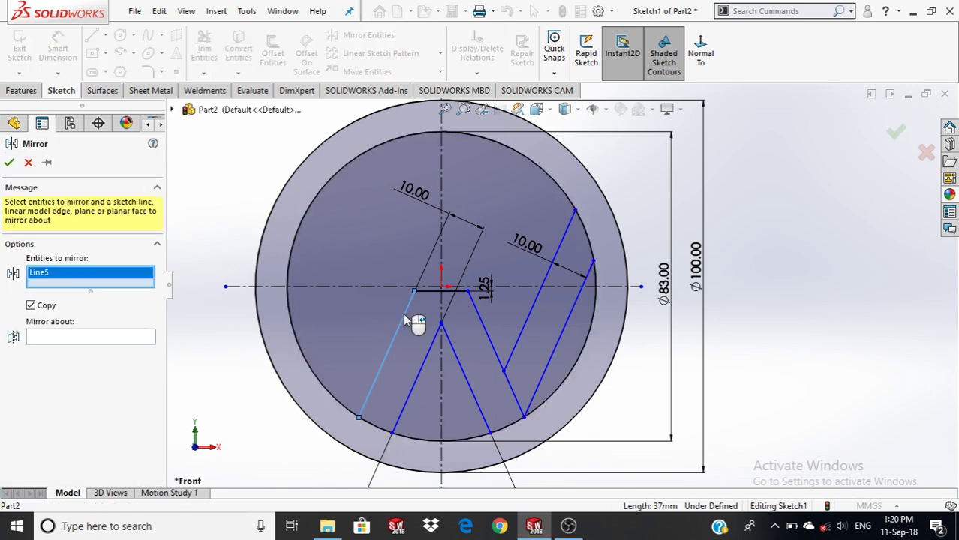
click(433, 292)
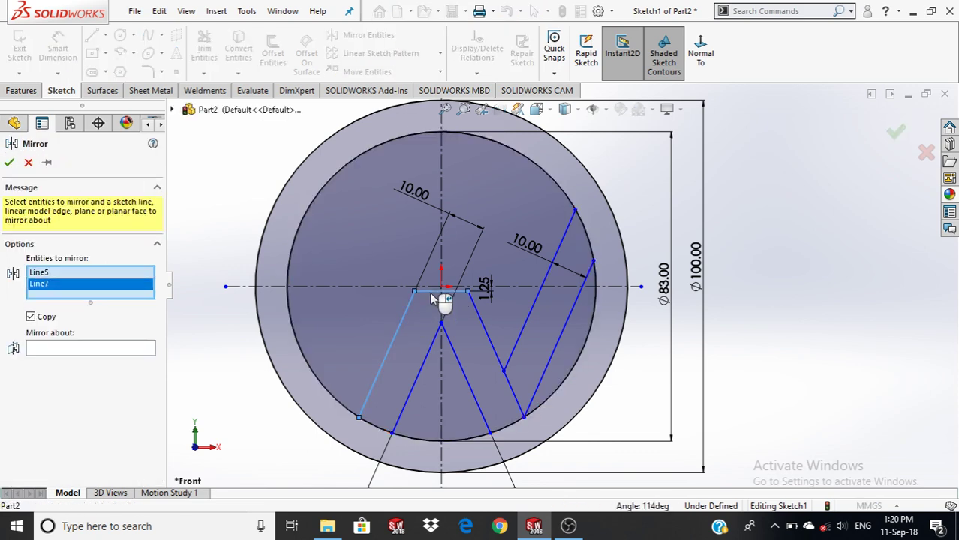
click(474, 306)
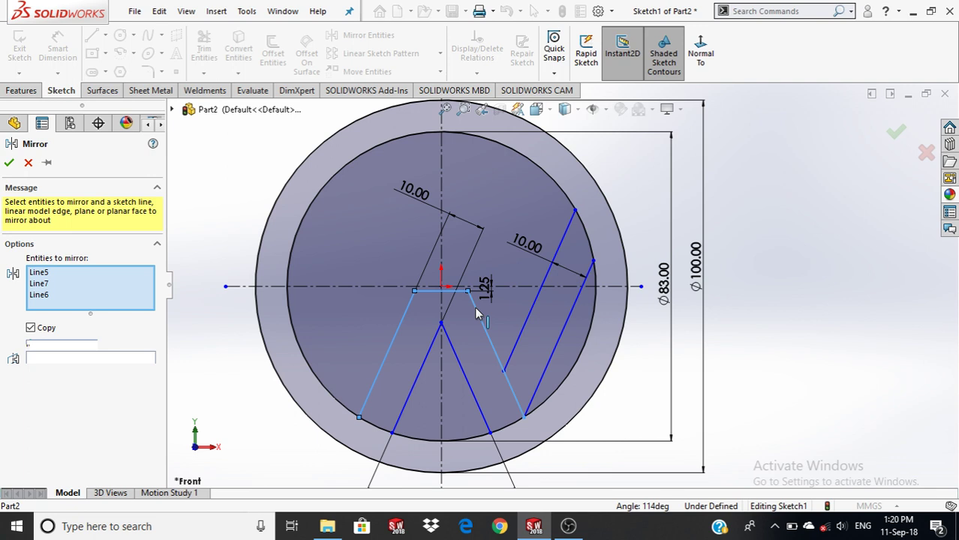
click(448, 342)
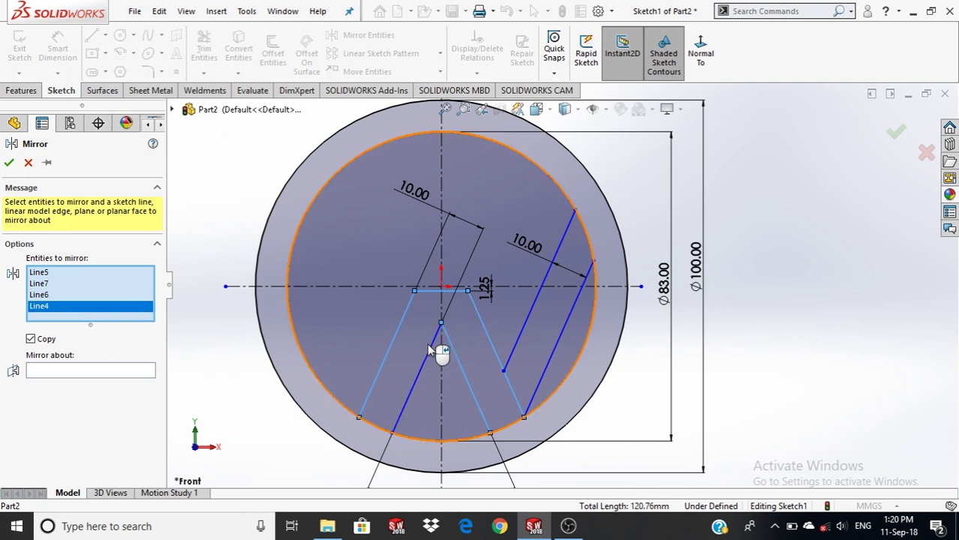
click(430, 349)
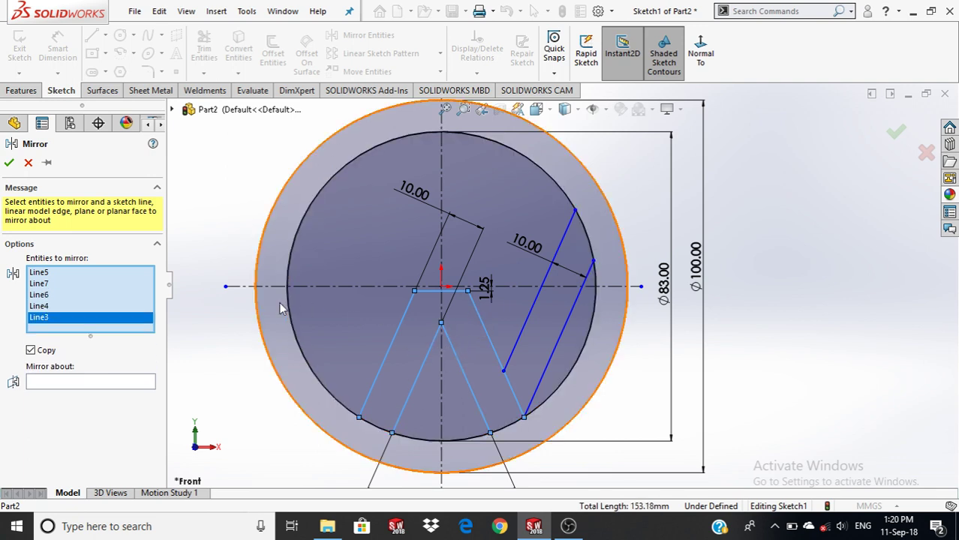
click(53, 383)
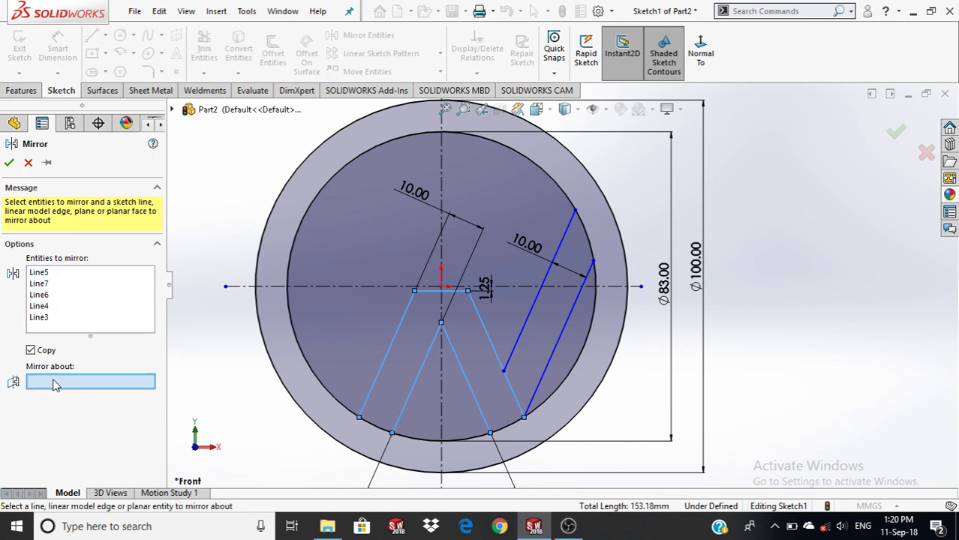
click(347, 287)
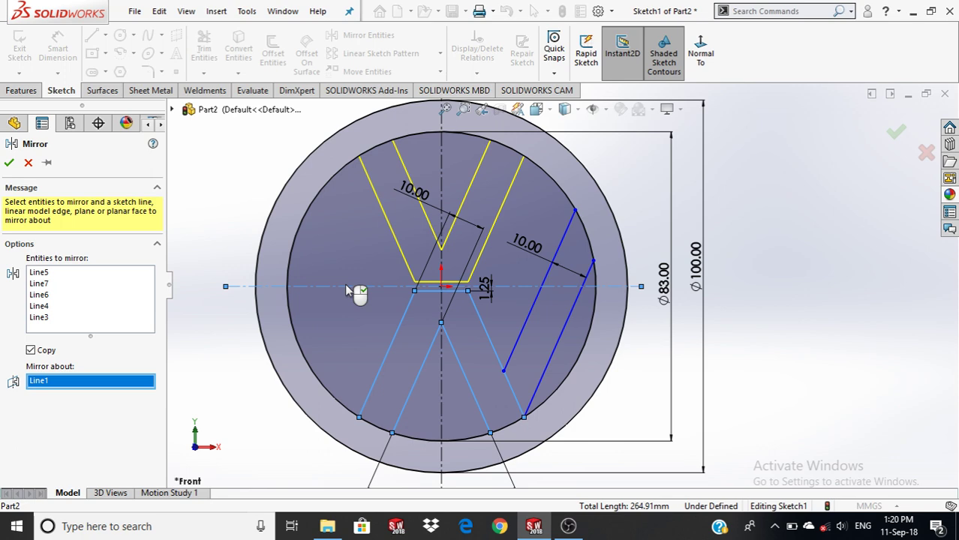
click(10, 163)
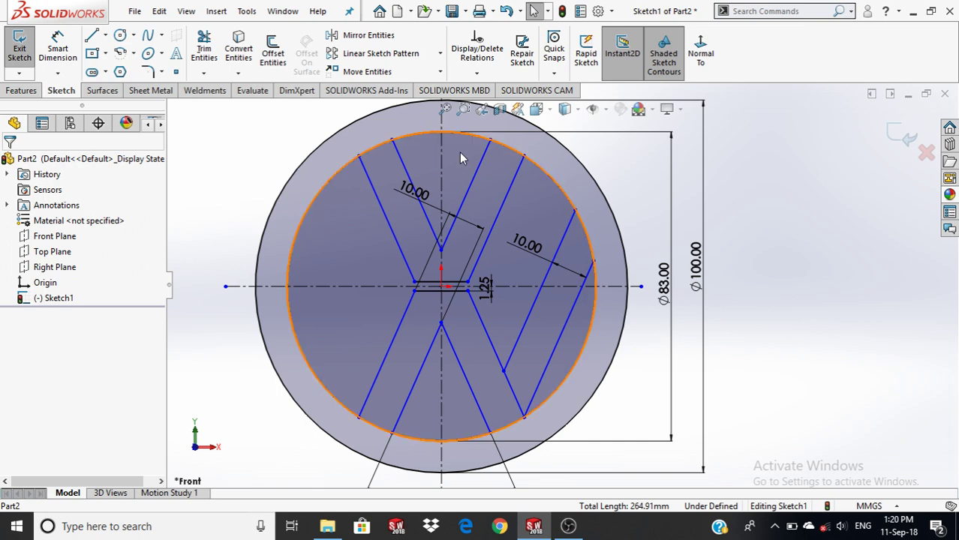
Trim away the inner circle's arc between the two right parallel lines
click(204, 51)
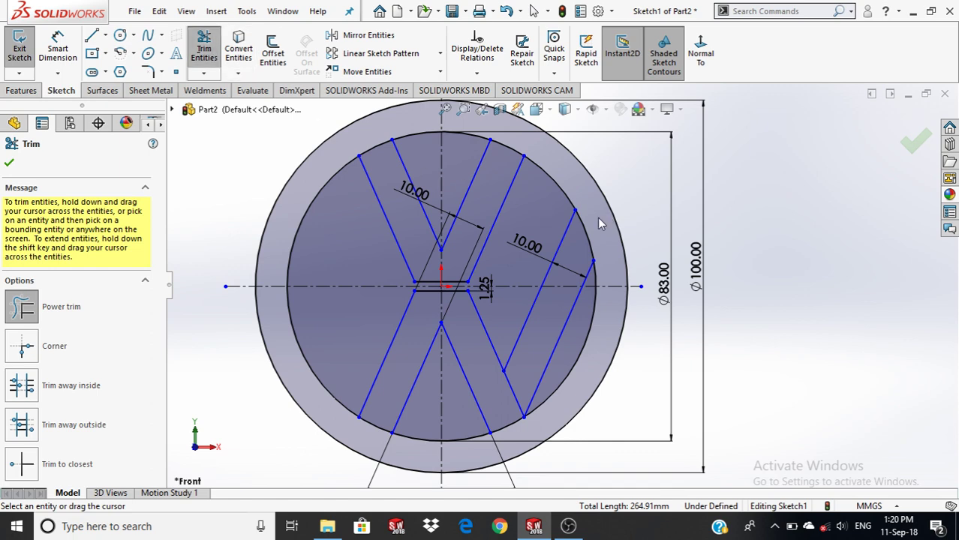
drag(599, 223, 507, 396)
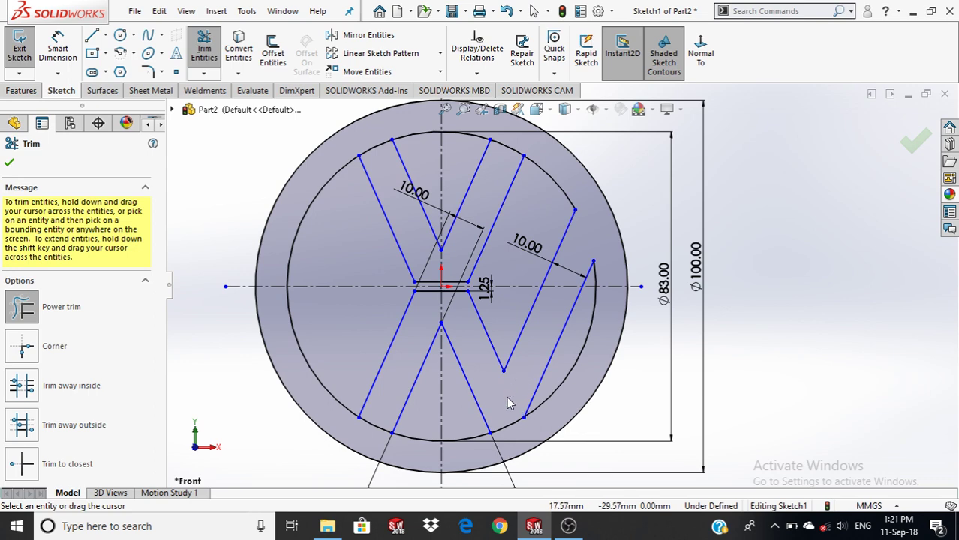
click(917, 143)
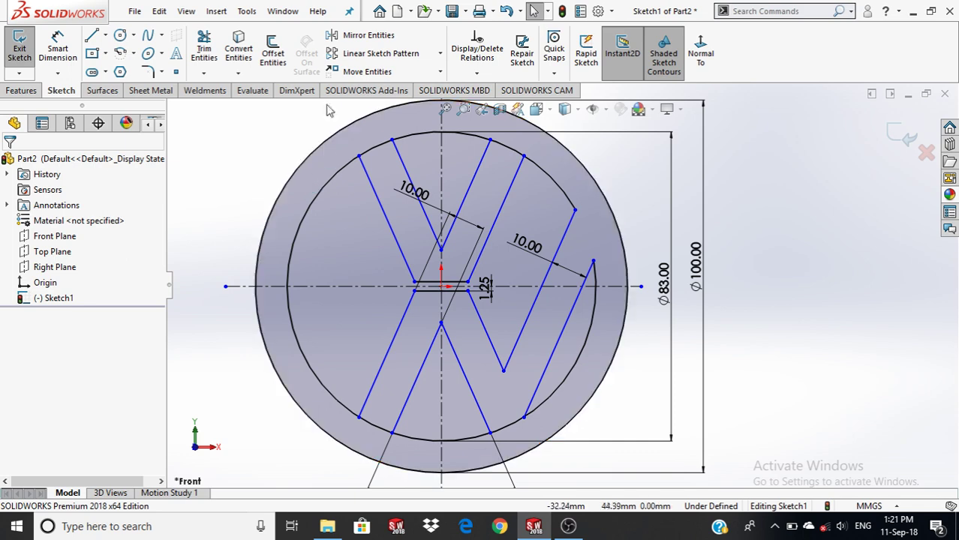
Mirror the two right parallel slanted lines about the vertical centreline onto the left
click(353, 43)
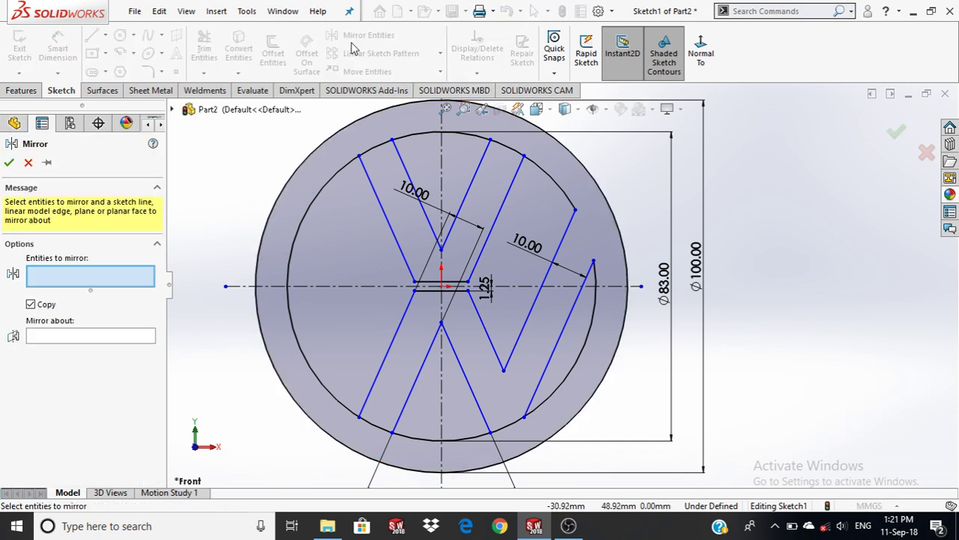
click(573, 225)
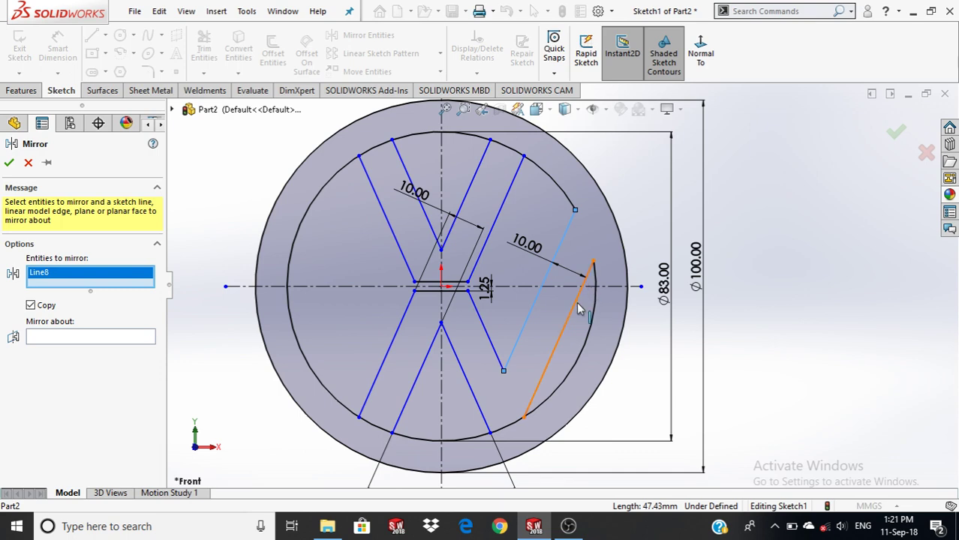
click(582, 289)
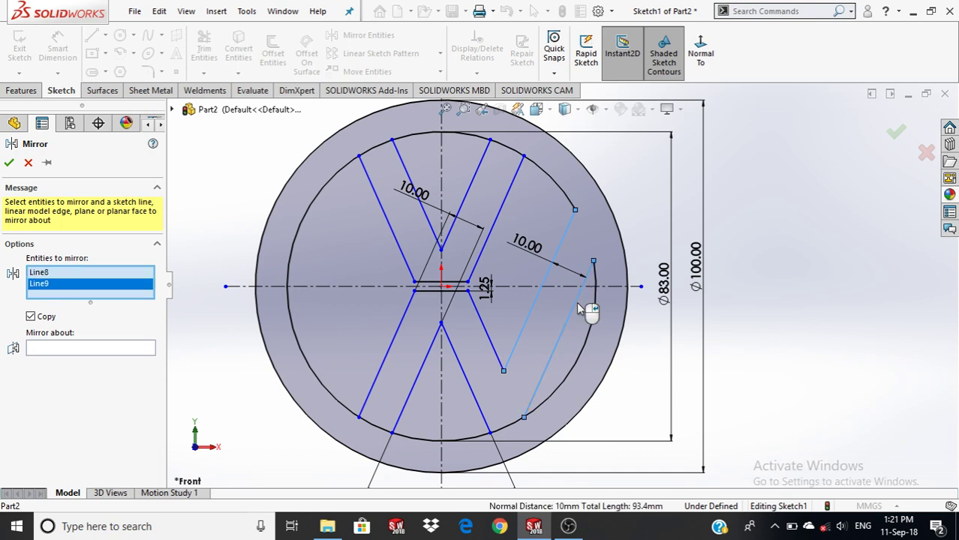
click(82, 350)
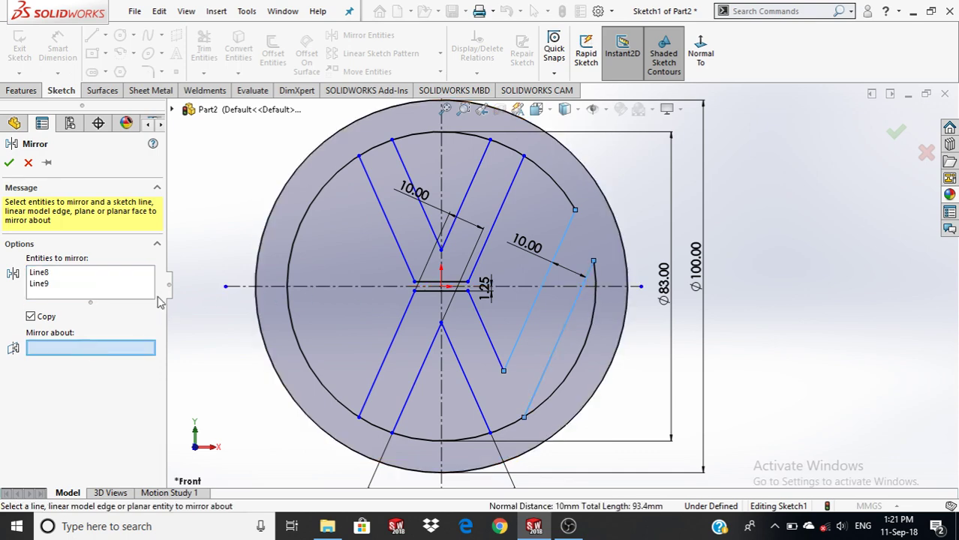
click(443, 152)
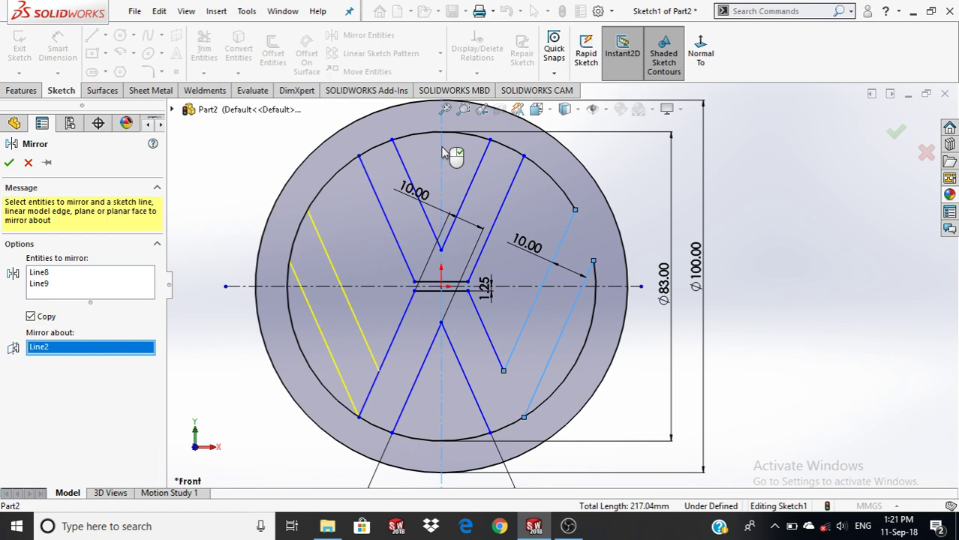
click(895, 132)
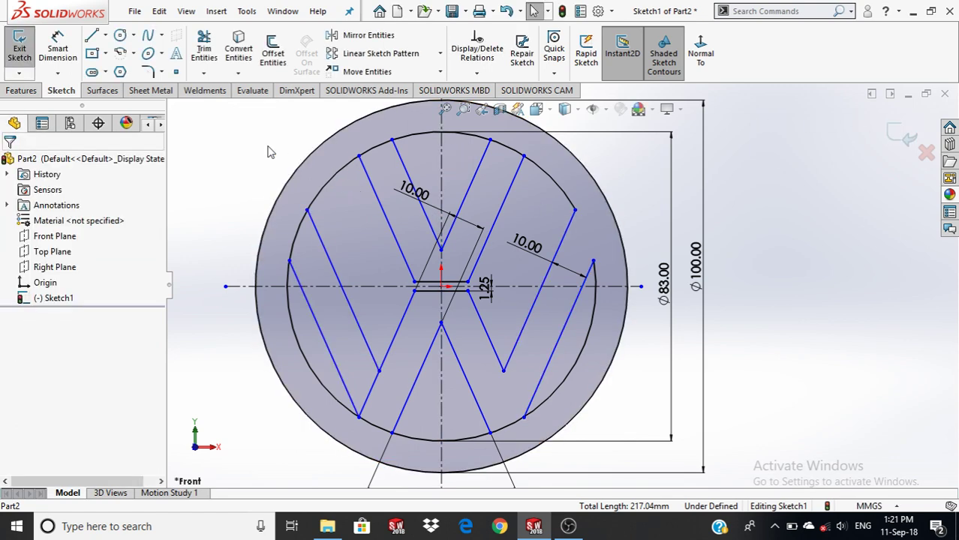
Power-trim the leftover inner-circle arcs and crossing line ends, then fit the sketch in view
click(213, 51)
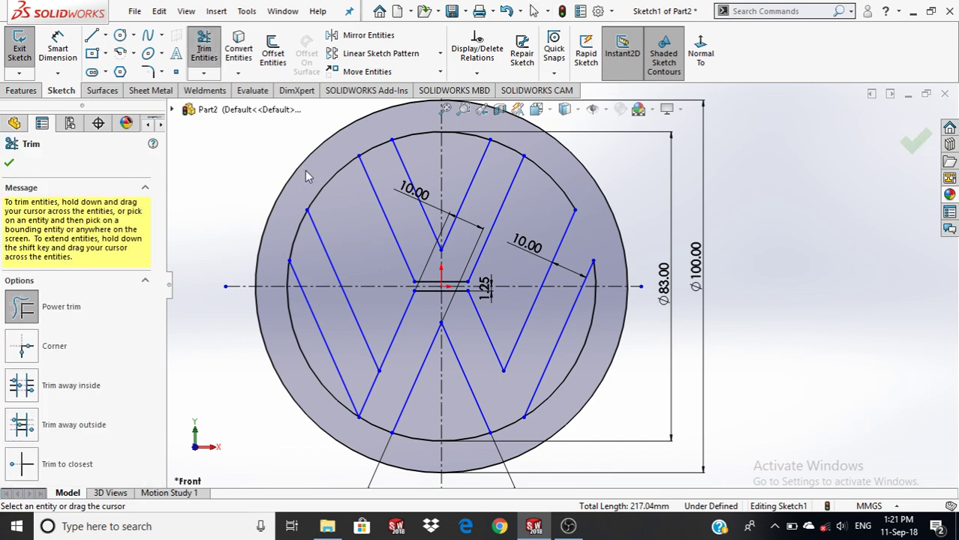
drag(286, 207, 300, 239)
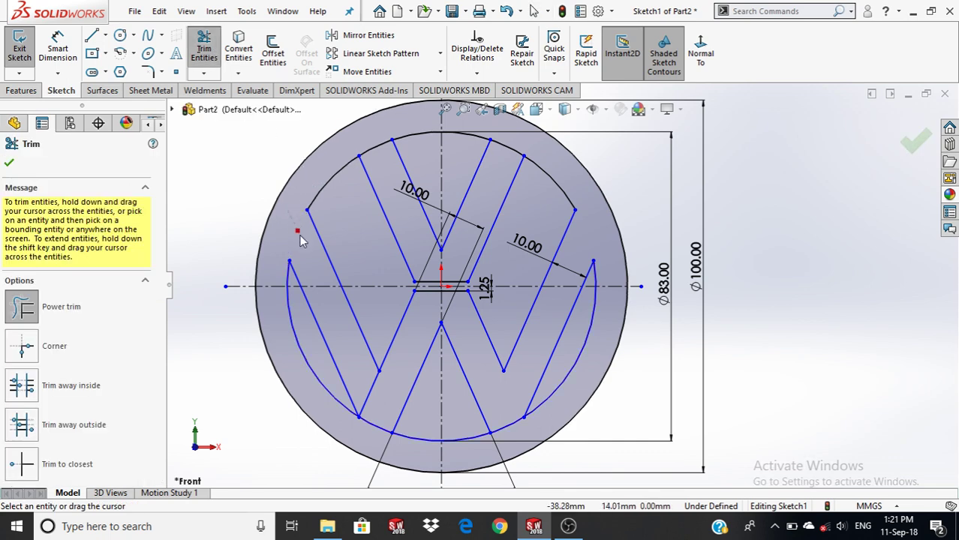
drag(379, 386, 349, 360)
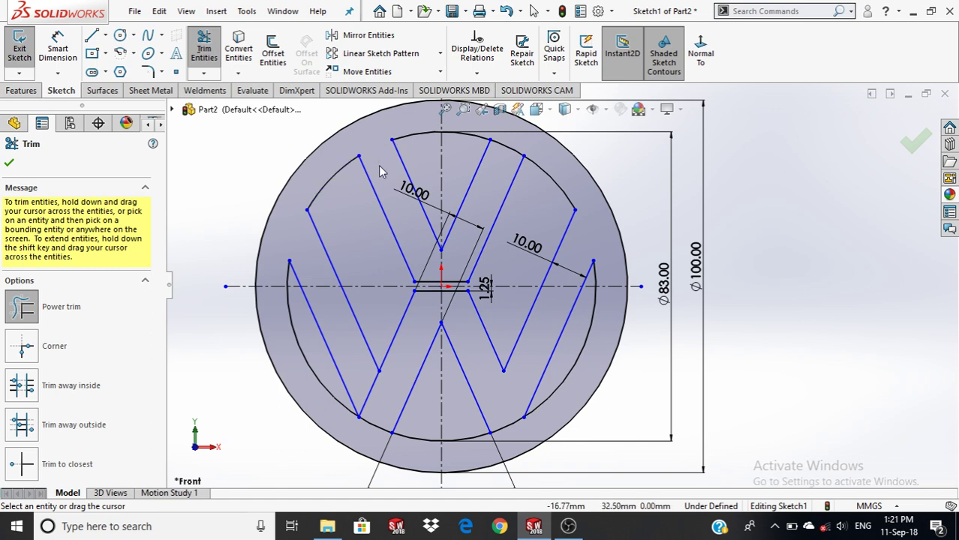
drag(510, 138, 497, 144)
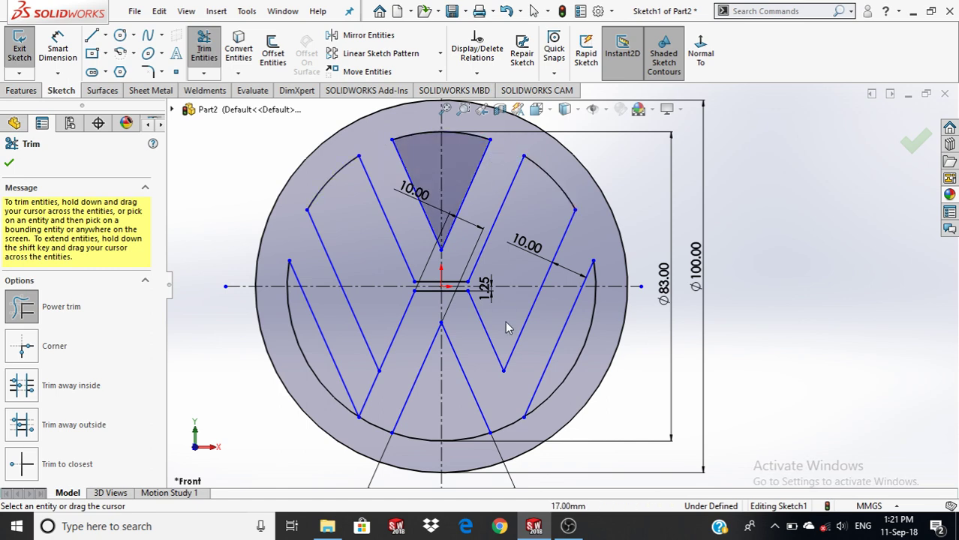
drag(371, 422, 362, 443)
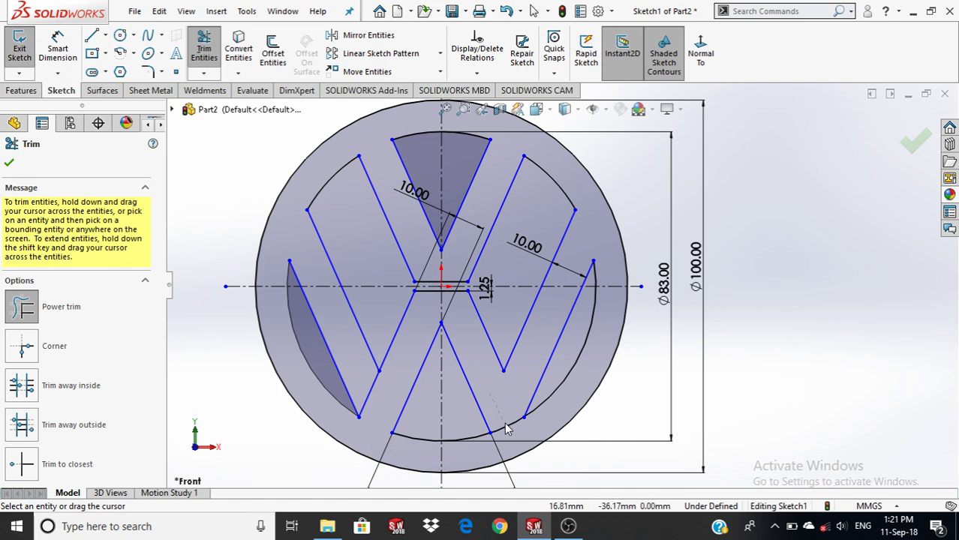
drag(507, 411, 509, 437)
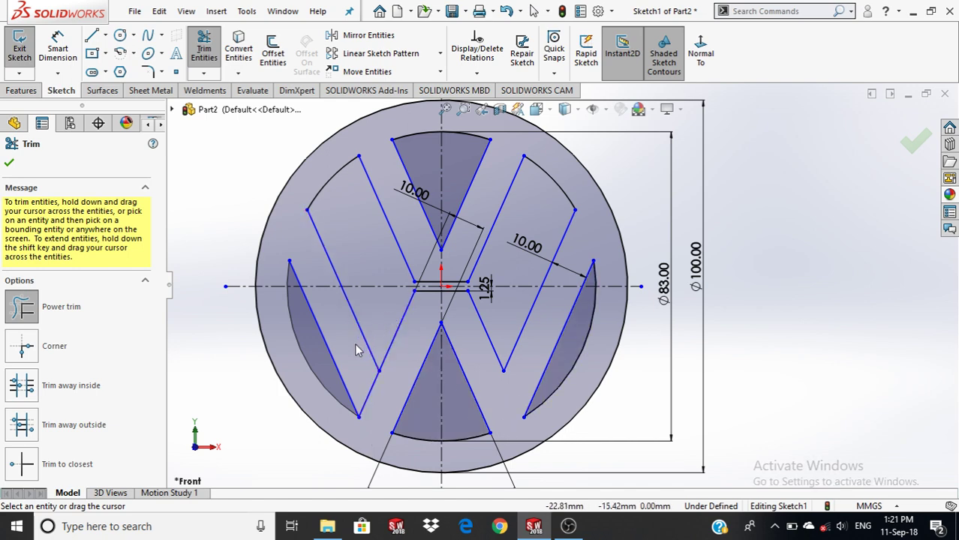
drag(365, 380, 375, 396)
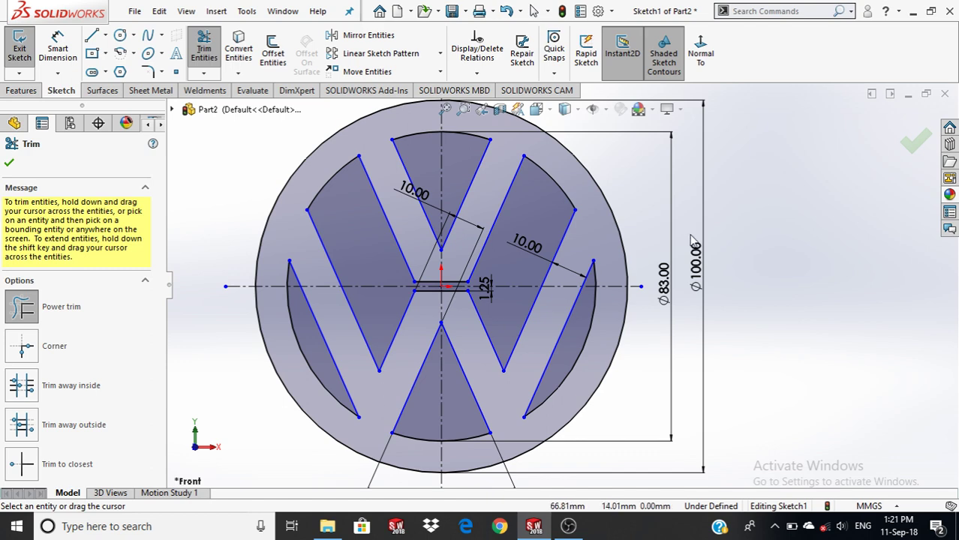
click(913, 142)
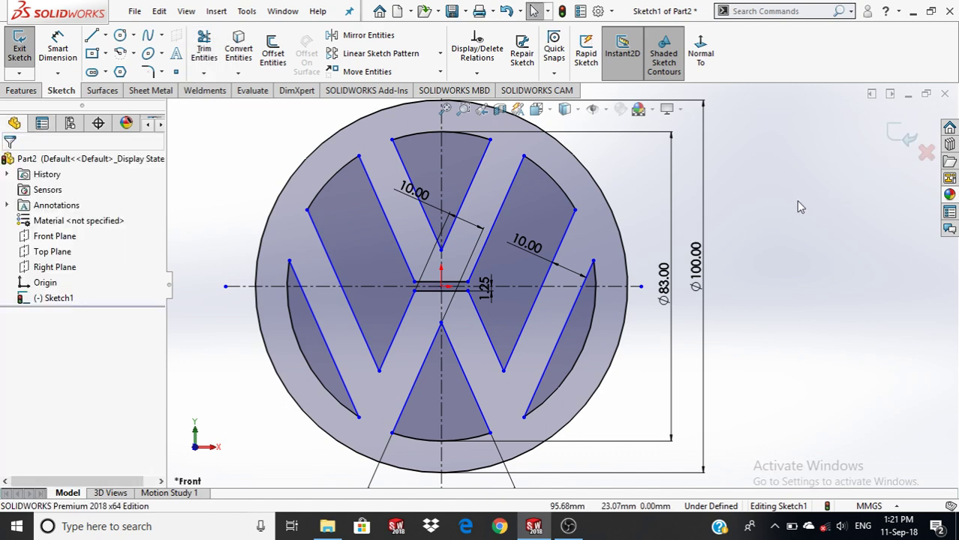
key(f)
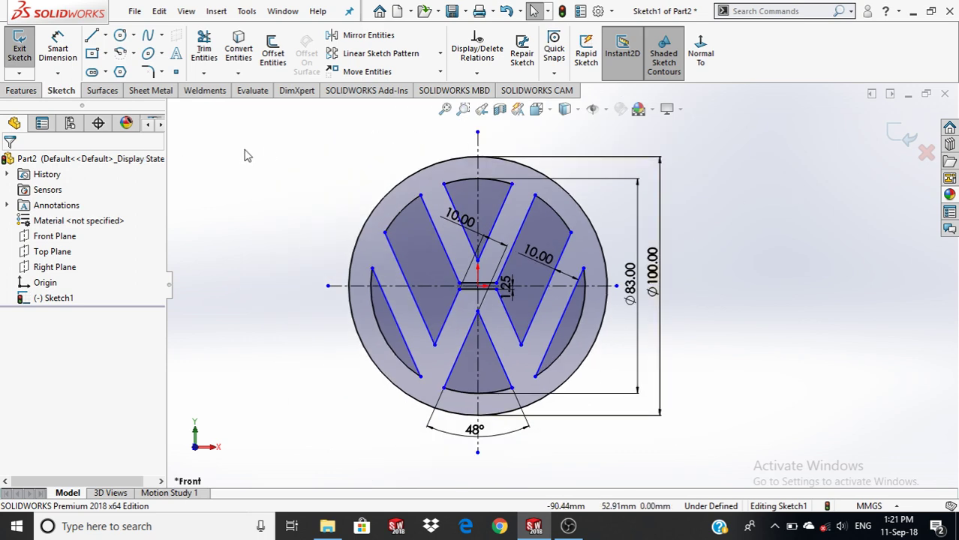
Extrude the VW logo sketch 7 mm deep with a 12° draft
click(19, 91)
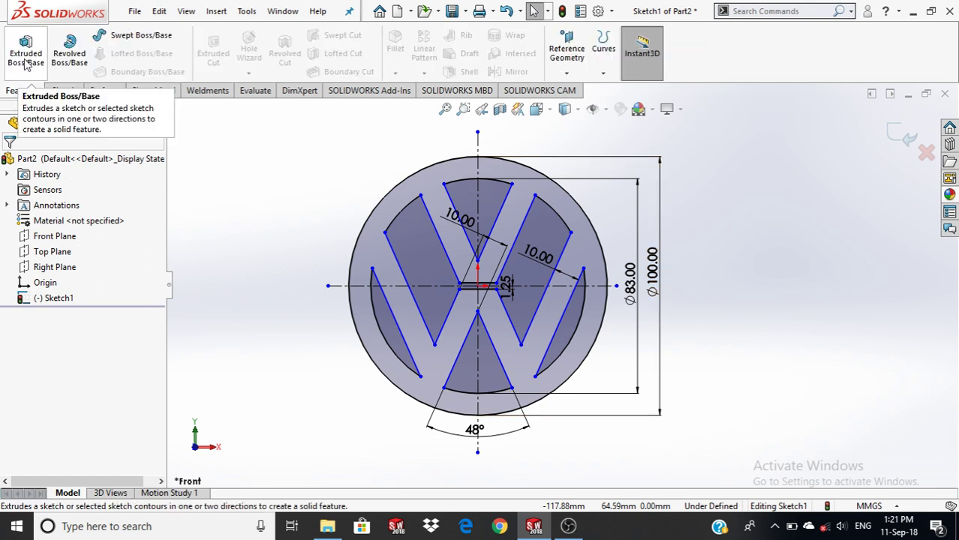
click(26, 60)
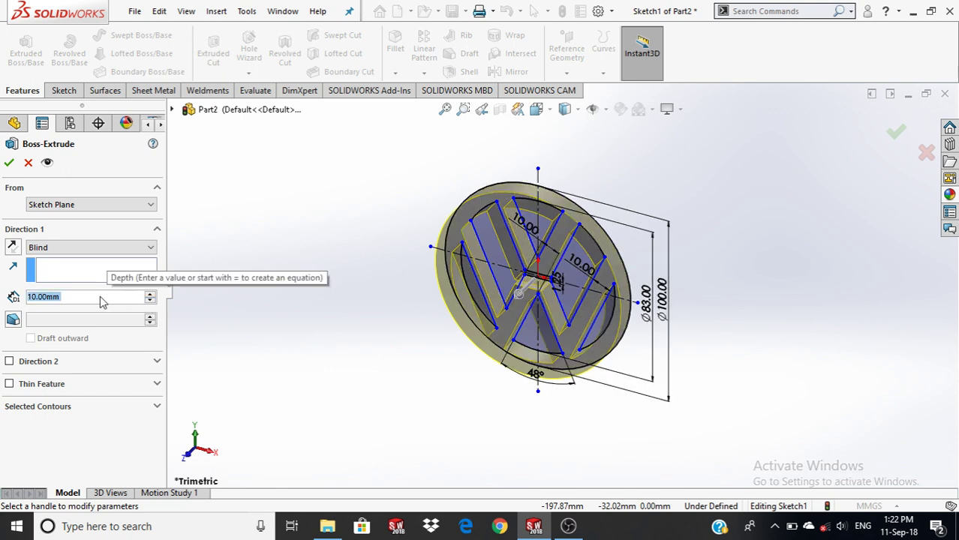
text(7)
key(Return)
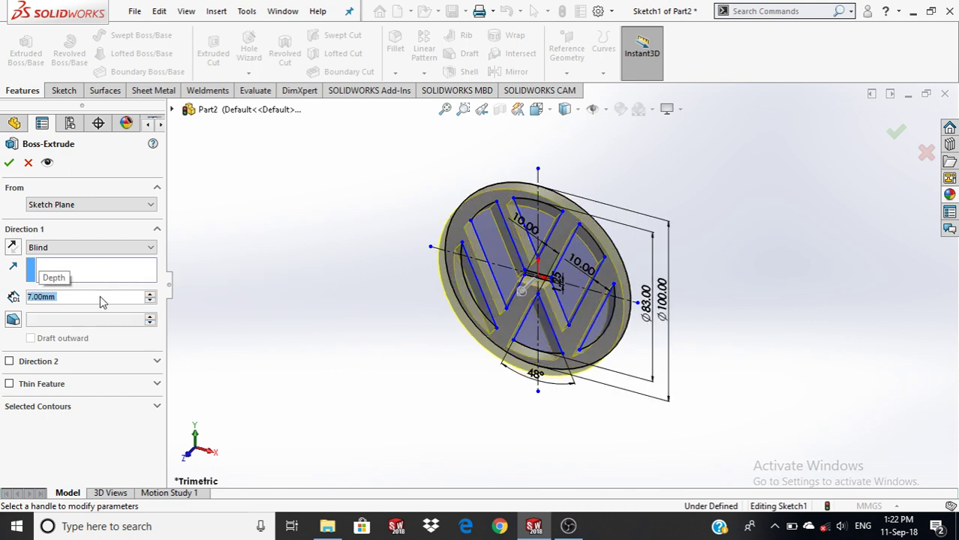
click(13, 321)
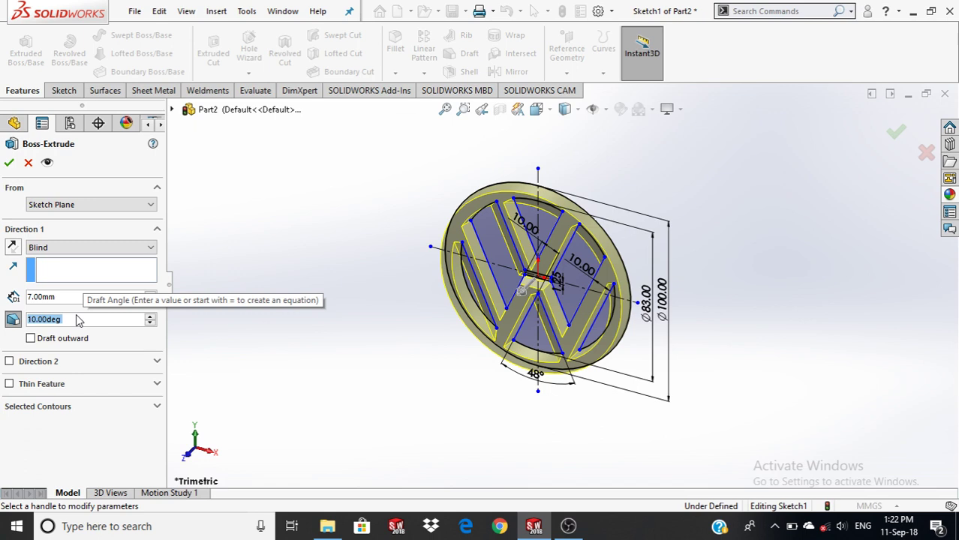
text(12)
key(Return)
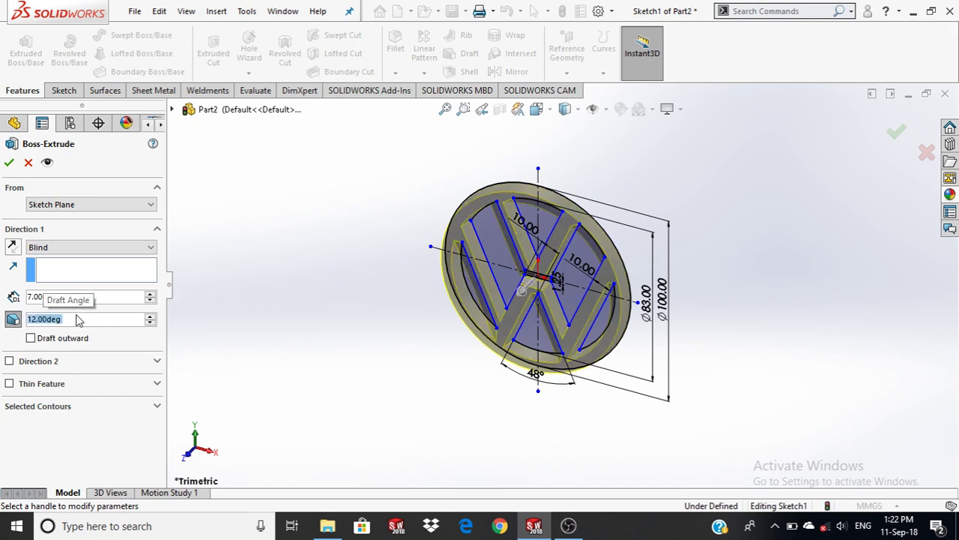
click(8, 162)
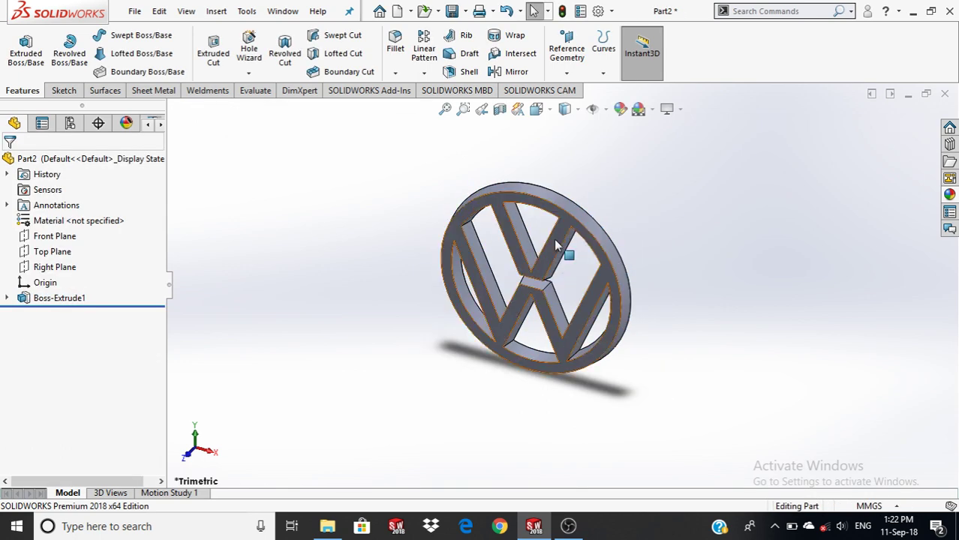
View the logo from the front, select Part2, and bring up the Appearances, Scenes, and Decals library
key(Left)
key(ctrl+1)
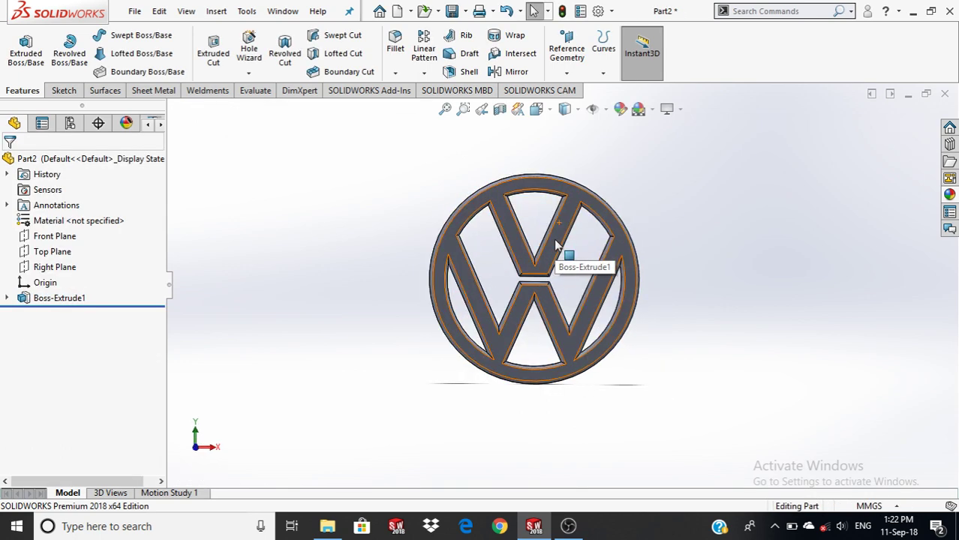
click(141, 166)
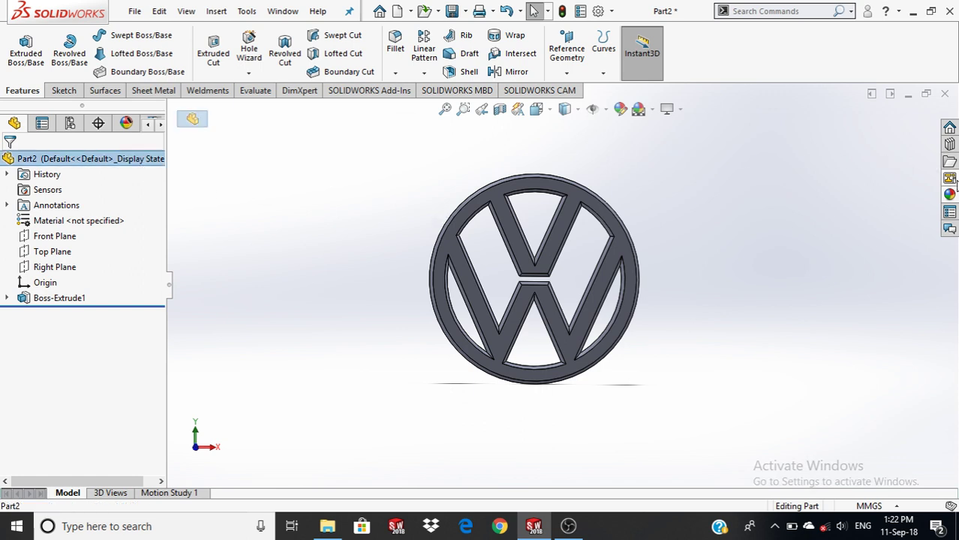
click(949, 193)
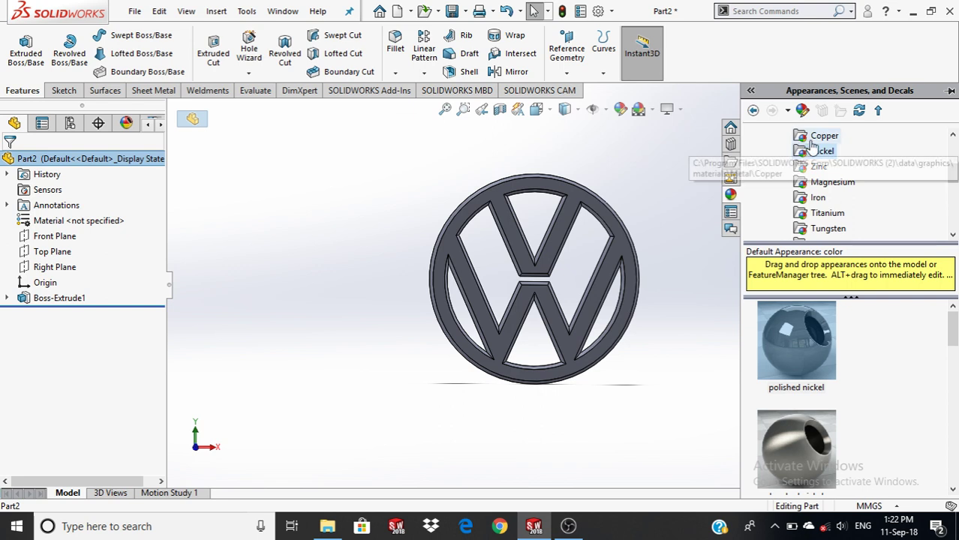
Apply the Chrome chromium plate appearance to the Part2 logo solid
scroll(818, 150, up, 3)
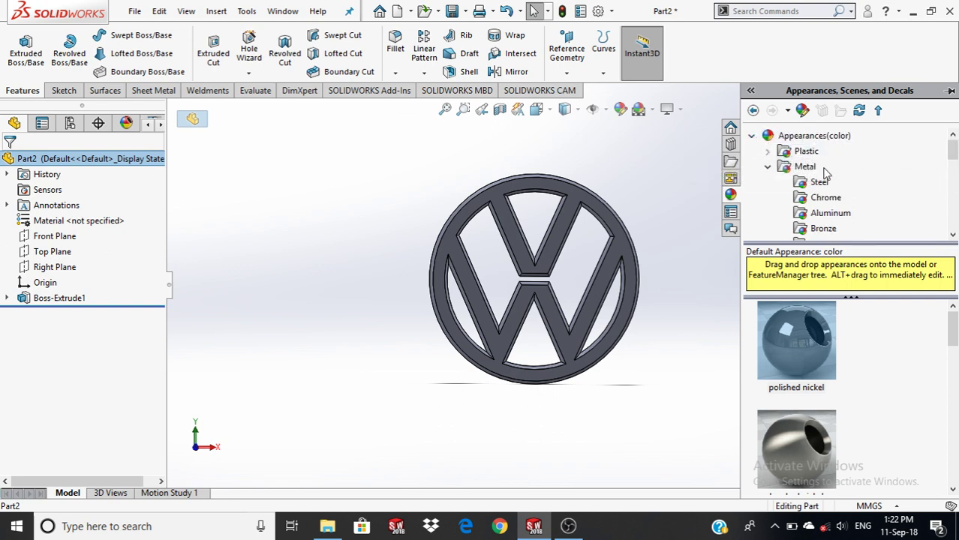
click(809, 204)
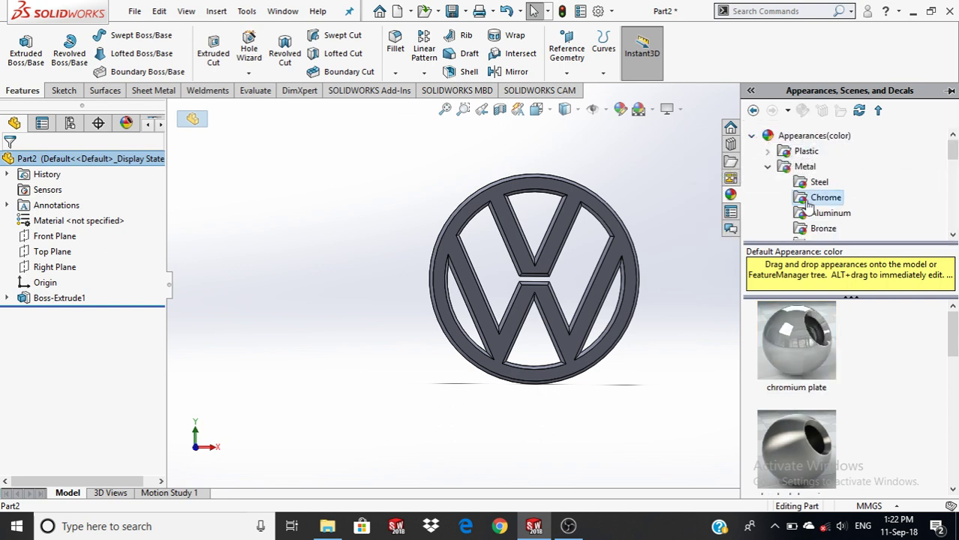
click(802, 364)
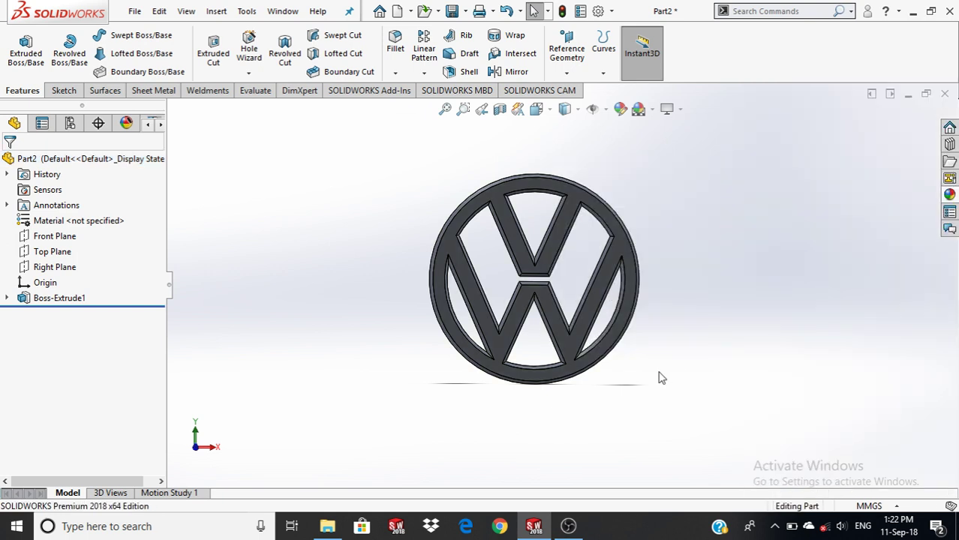
Switch to the isometric view from the Spacebar orientation menu
key(space)
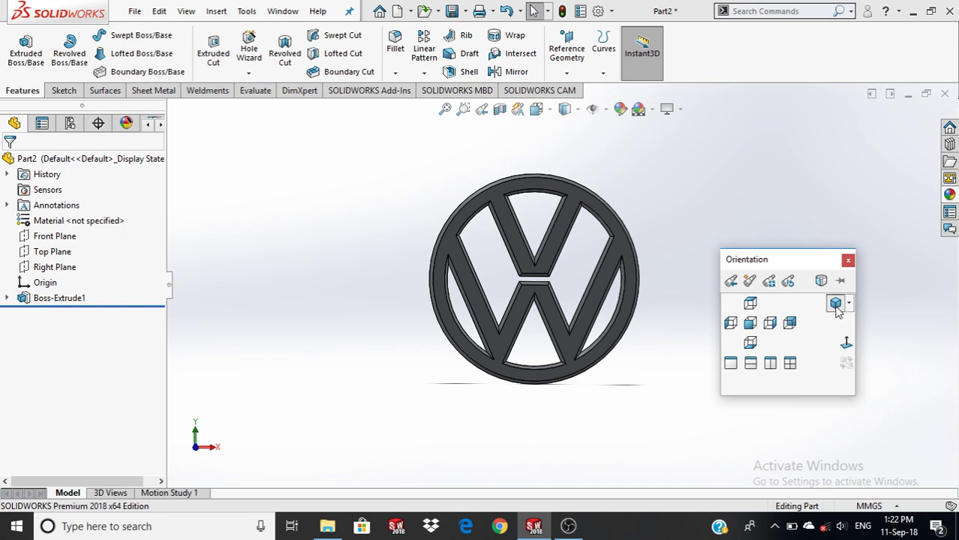
click(835, 303)
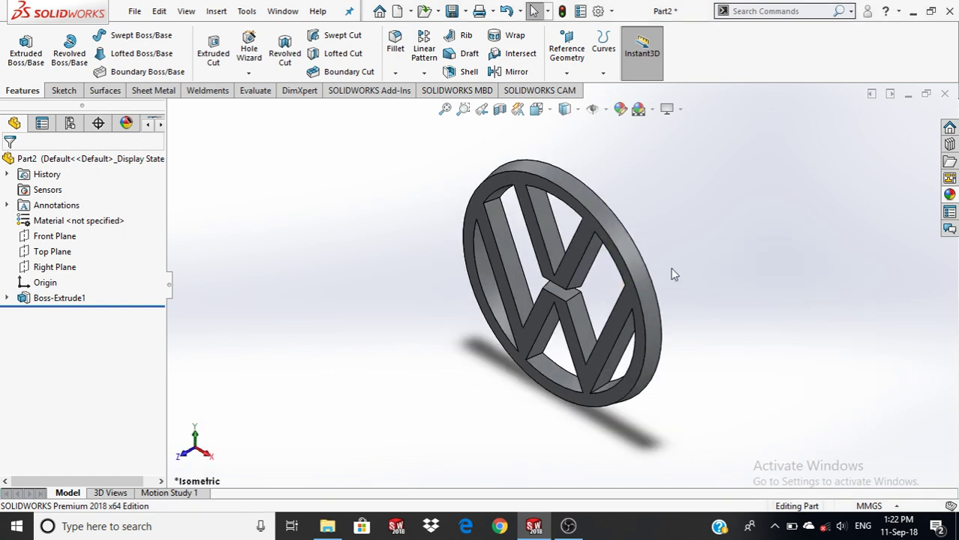